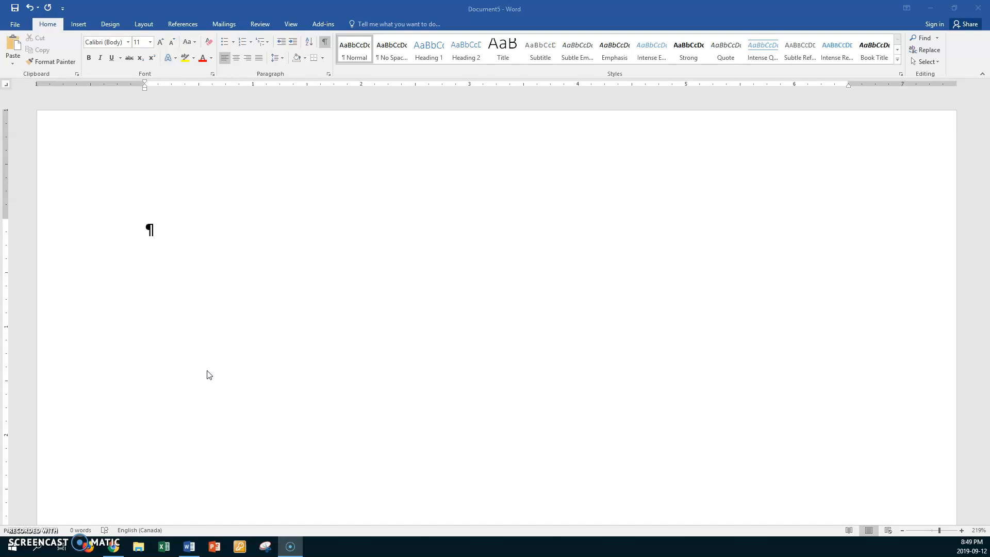
Step: Switch to Chrome and open the Google Images page in a new tab
click(114, 548)
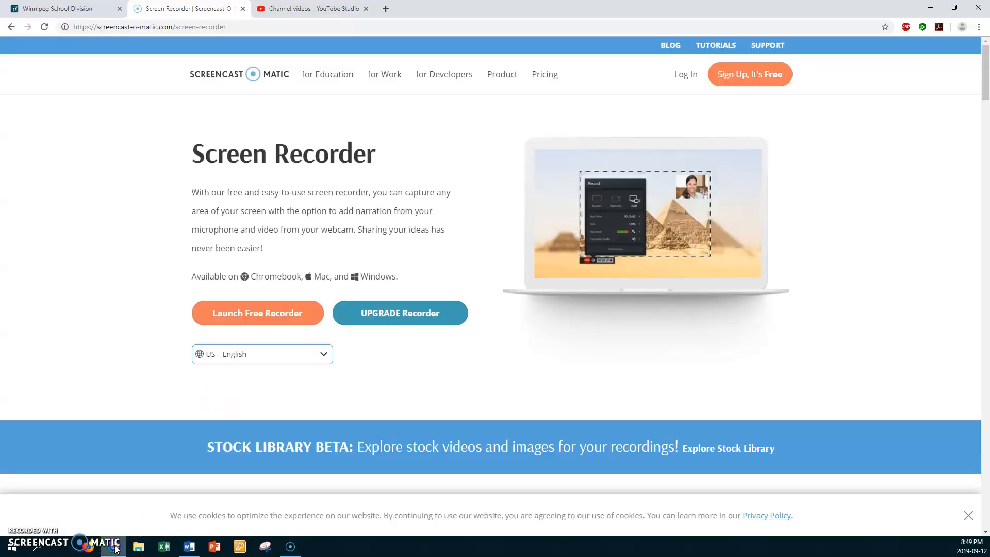
click(385, 9)
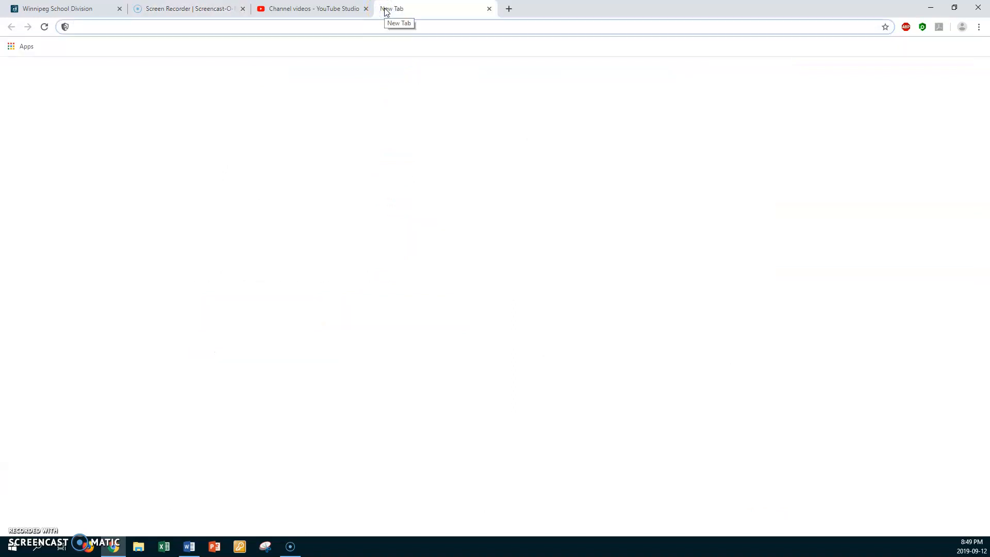
click(100, 27)
text(g)
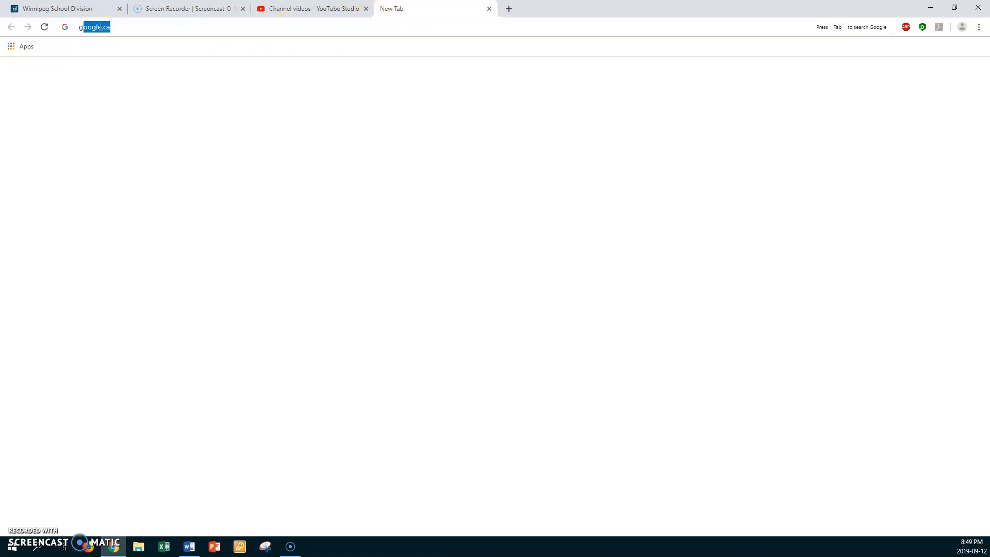
text(oogle )
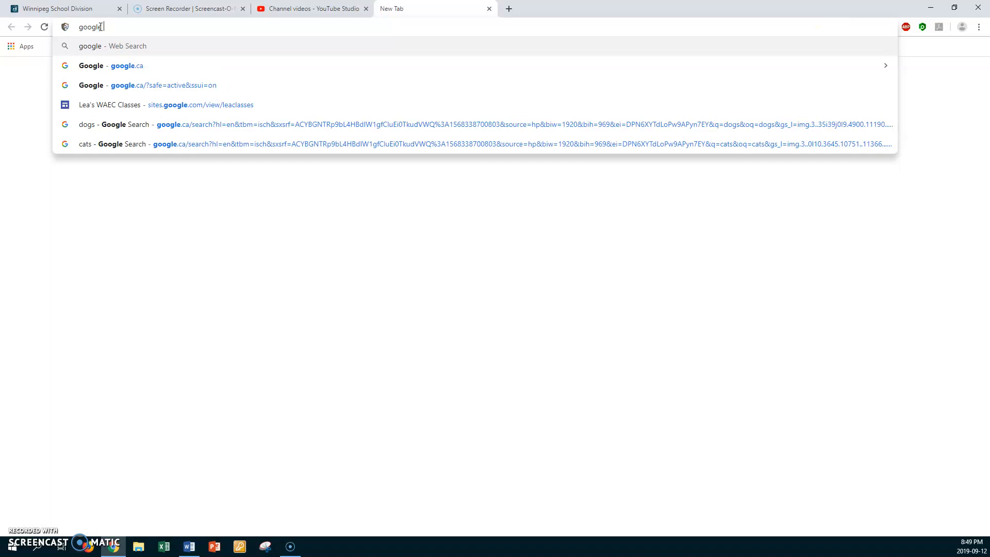
text(images)
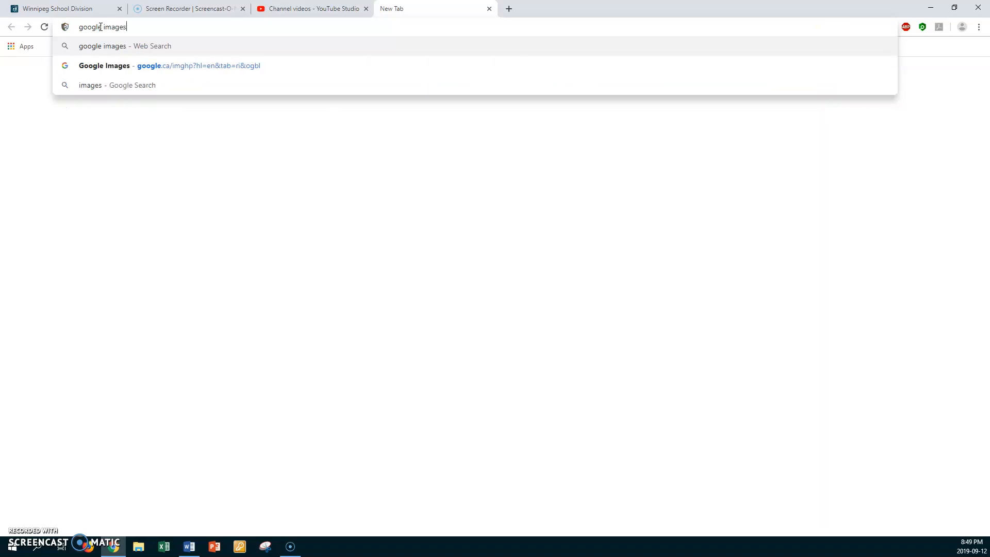
click(96, 66)
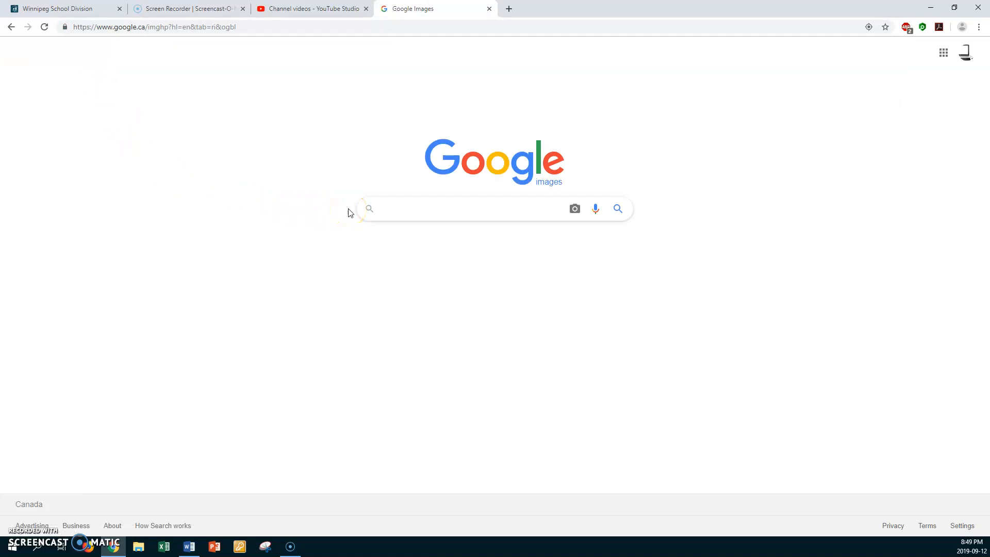
Step: Search Google Images for "sunrise"
text(sunri)
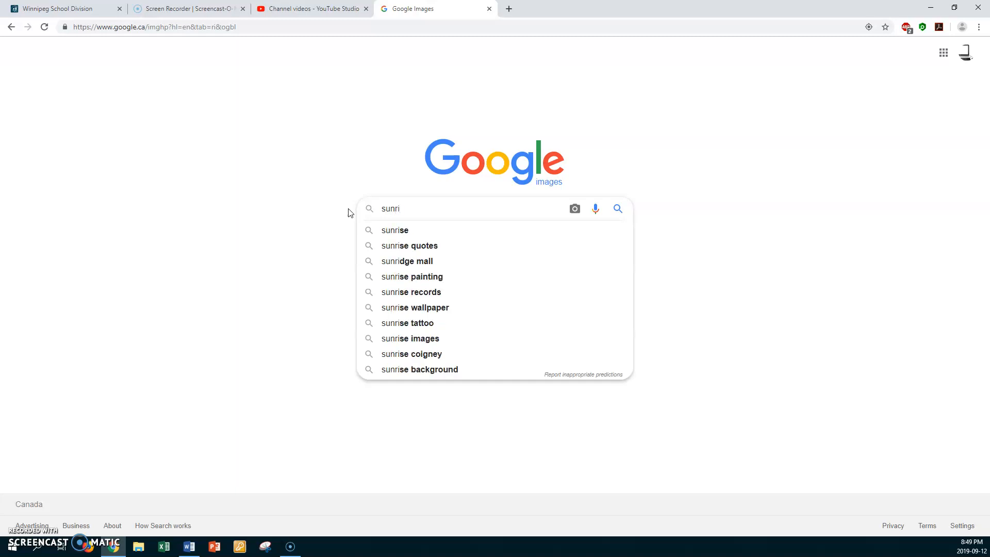
text(se)
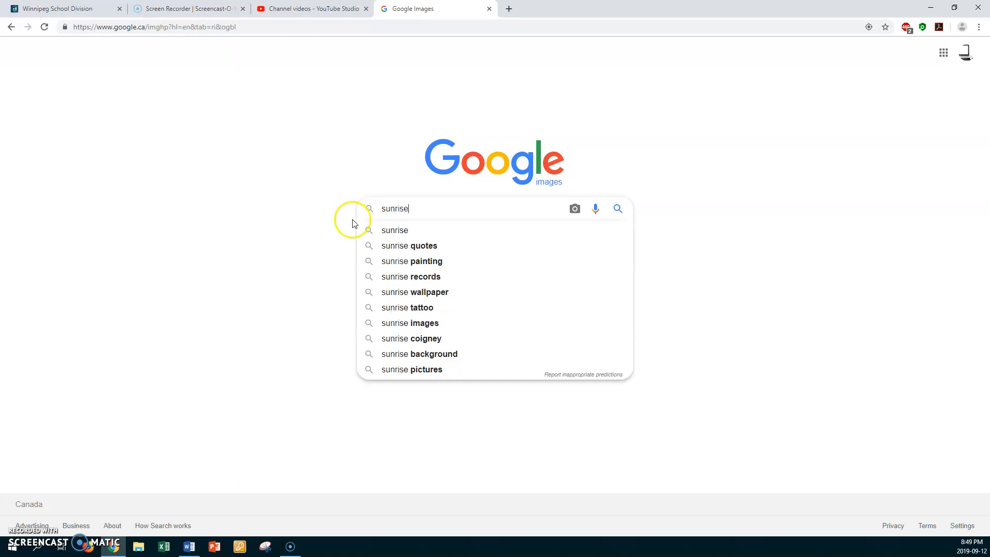
click(389, 230)
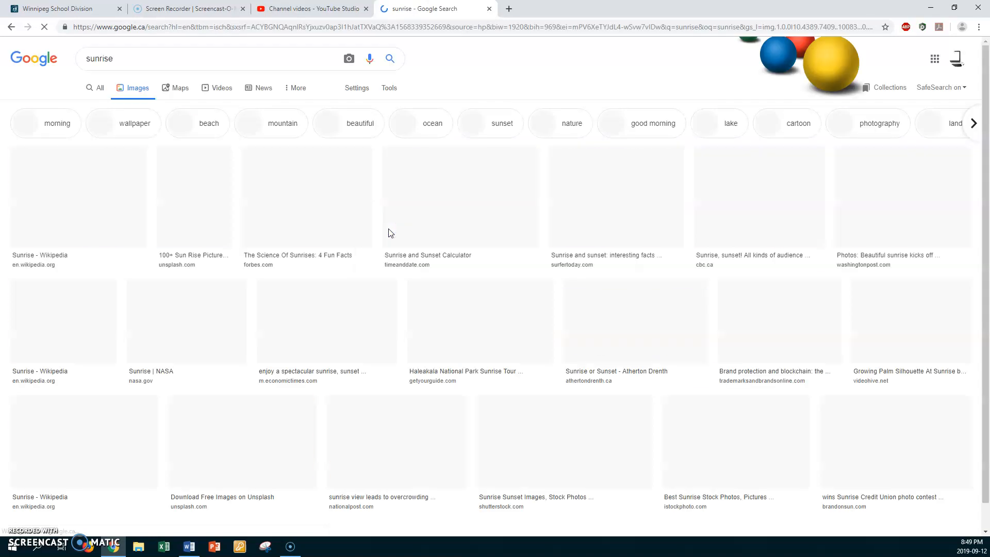
Step: Browse the sunrise results and open the preview of the "Epic Sunrise or Sunset" photo from sanfranciscophototours.net
scroll(389, 228, down, 7)
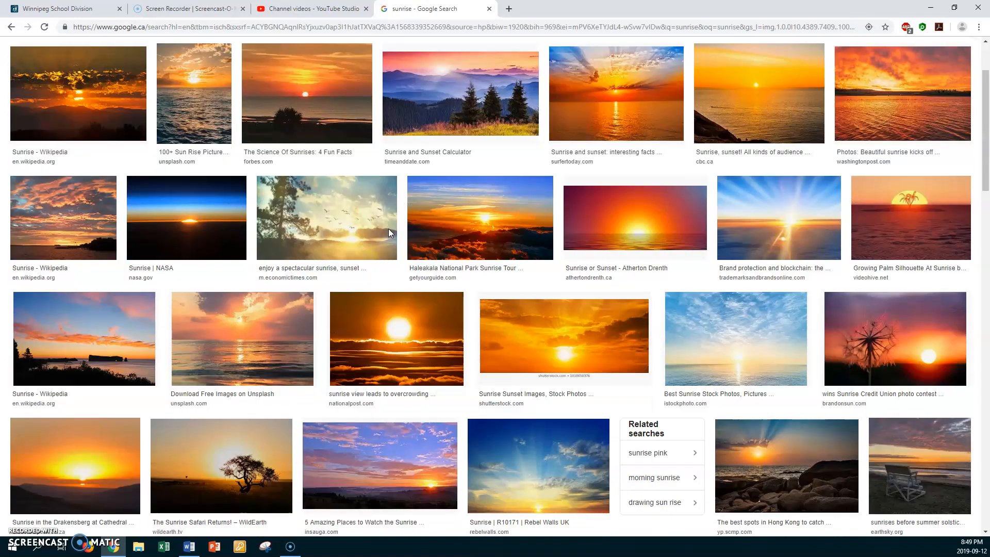
scroll(388, 228, down, 4)
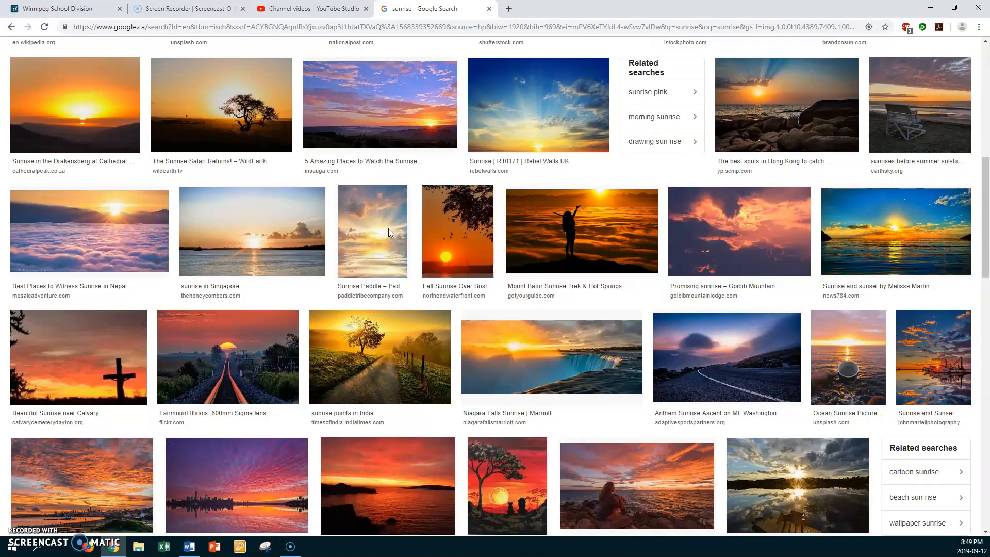
scroll(389, 228, down, 4)
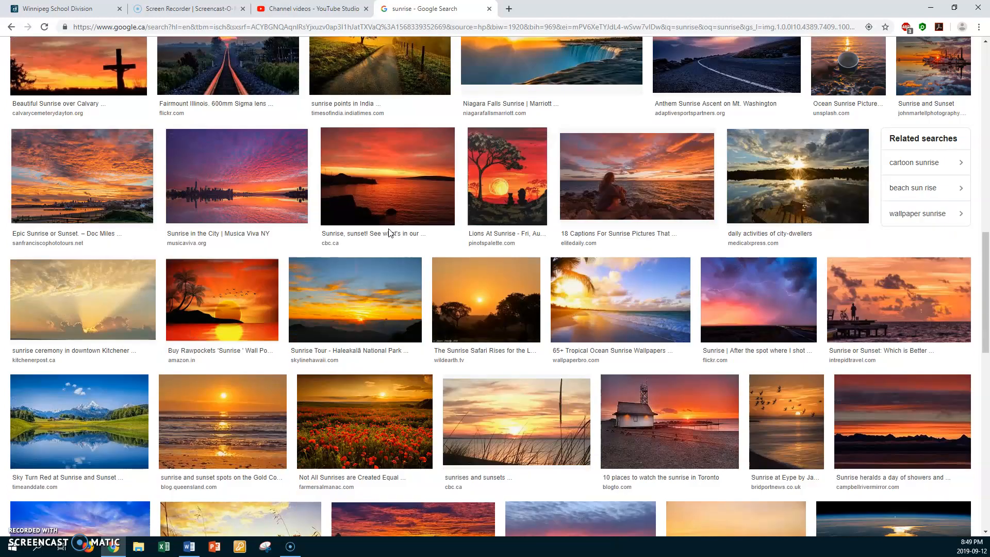
scroll(389, 232, up, 1)
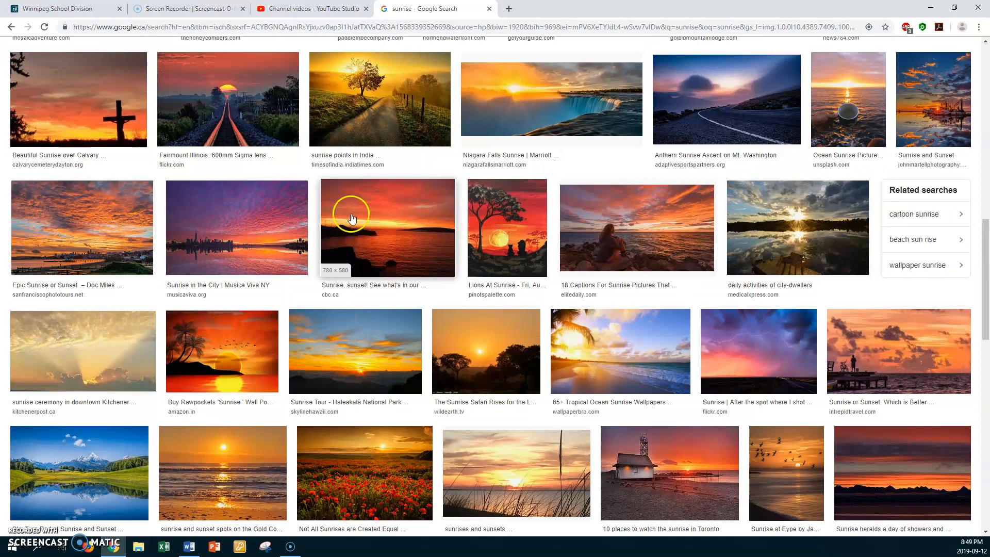
click(66, 241)
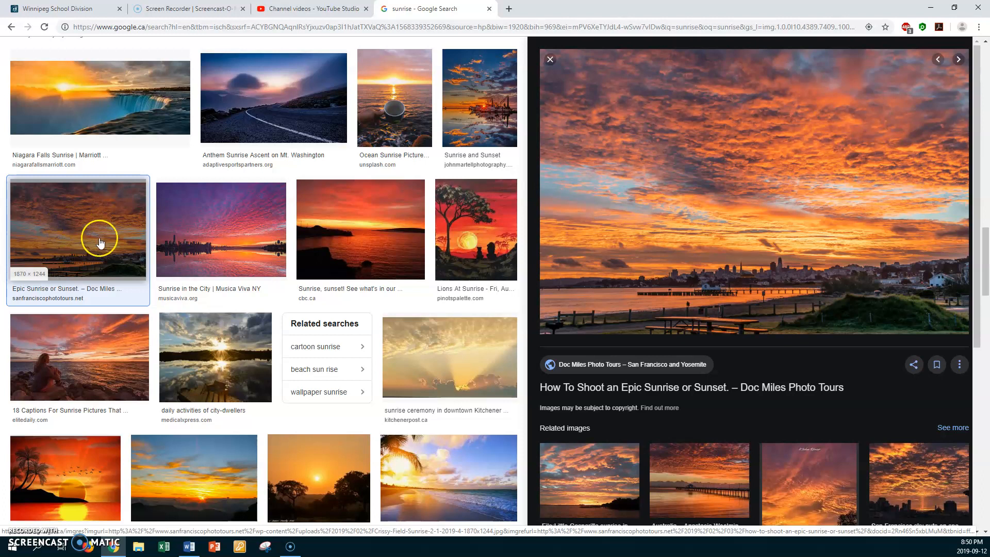
Step: Start saving the previewed image and choose the Pictures folder inside ICTA Slot 4 in the personal U DRIVE folder on D:
right_click(698, 184)
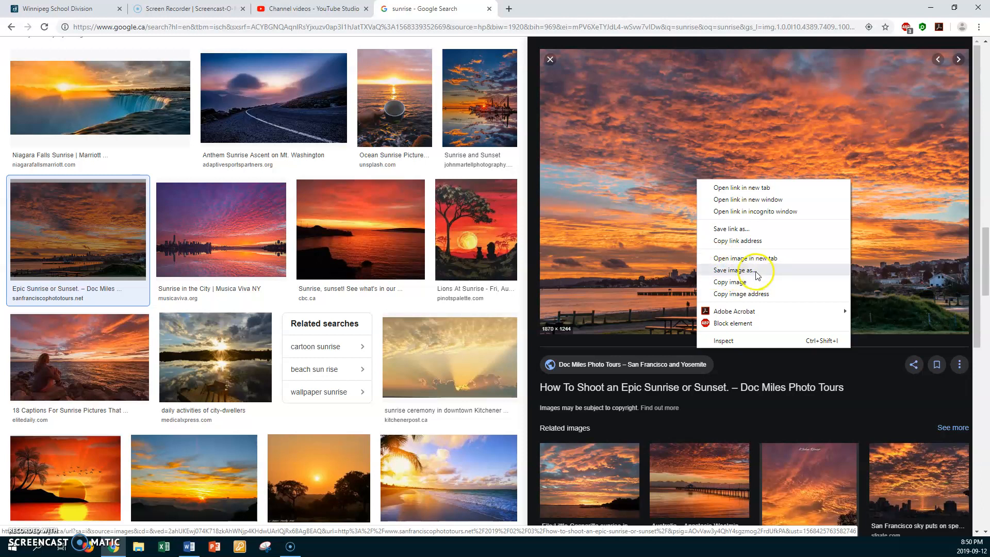
click(737, 271)
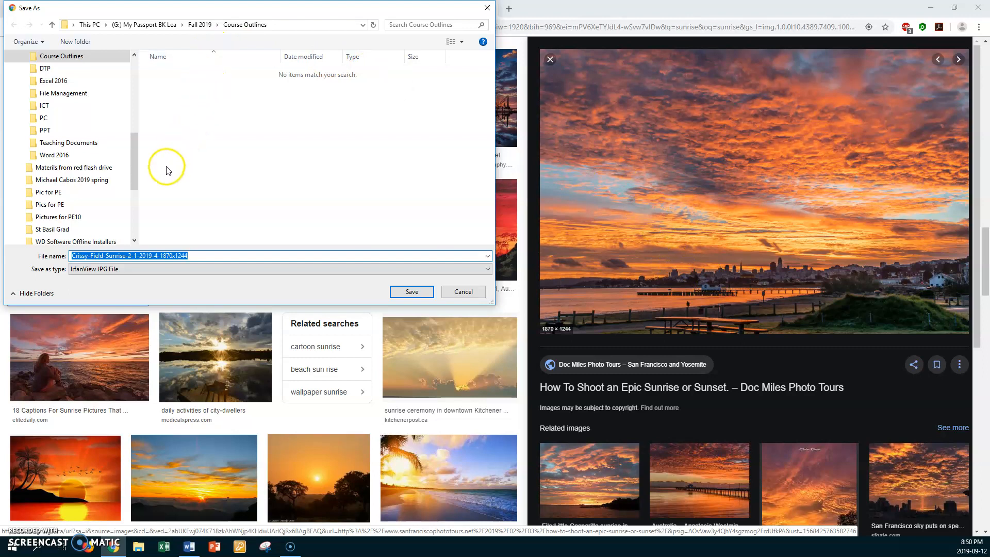
drag(135, 164, 135, 115)
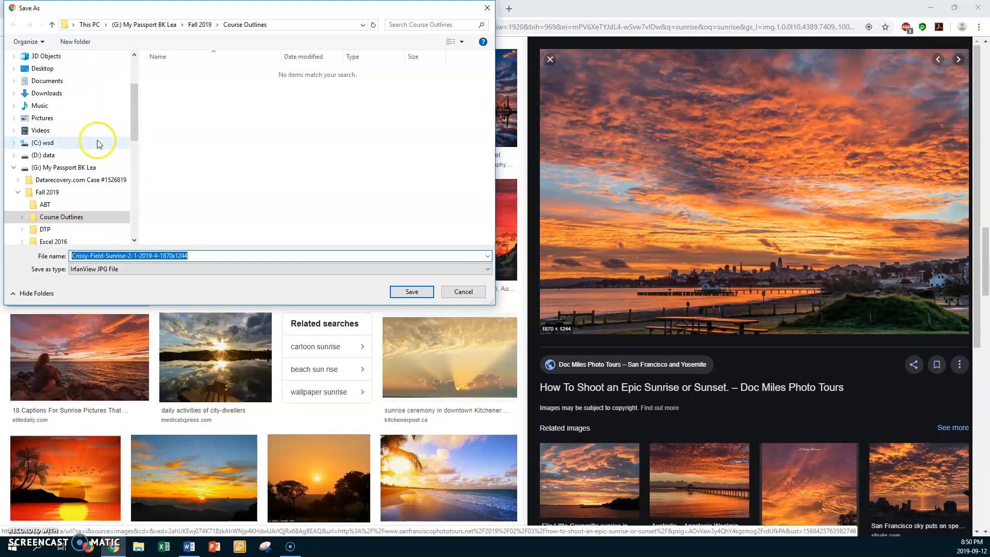
click(58, 155)
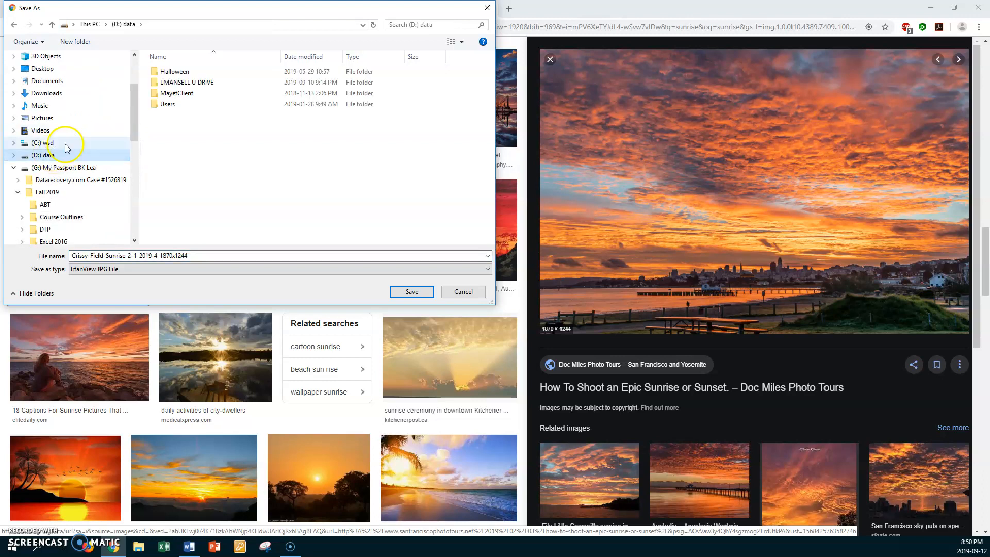
double_click(147, 82)
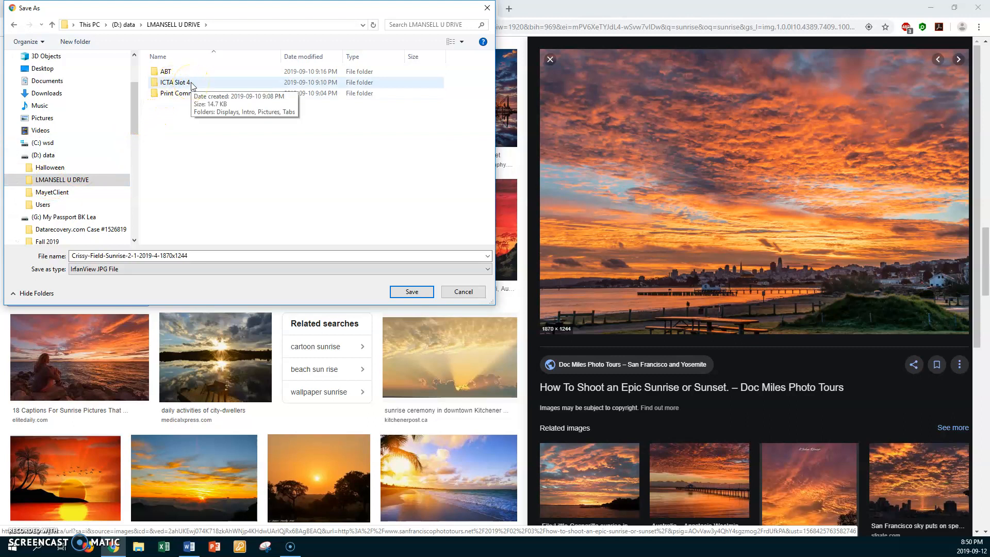
double_click(154, 84)
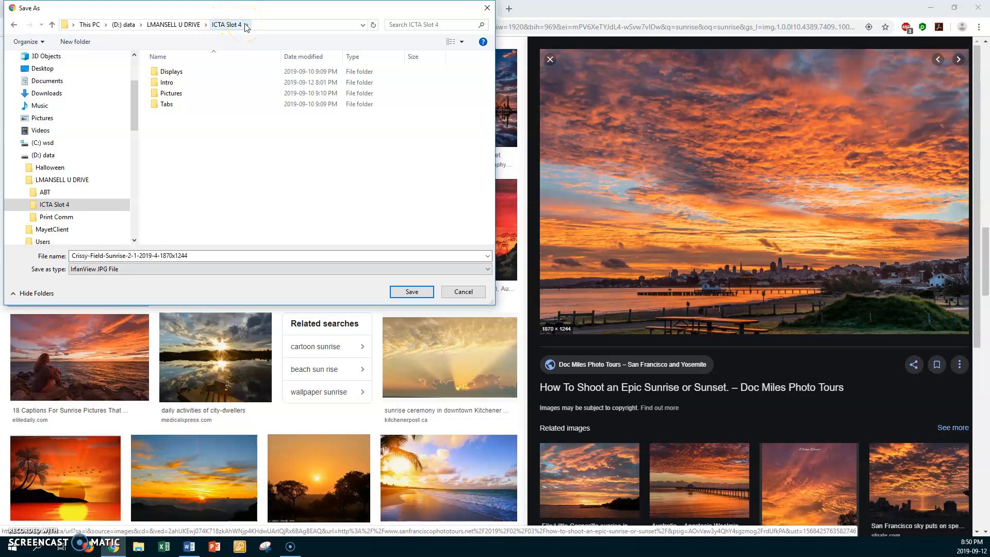
double_click(157, 94)
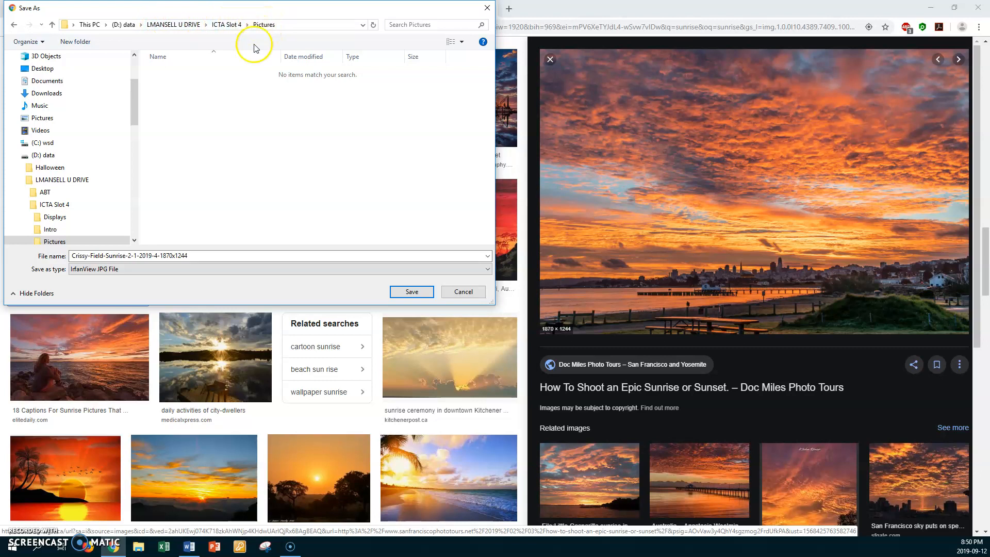
Step: Name the image file sunset1 and save it in the Pictures folder
click(191, 254)
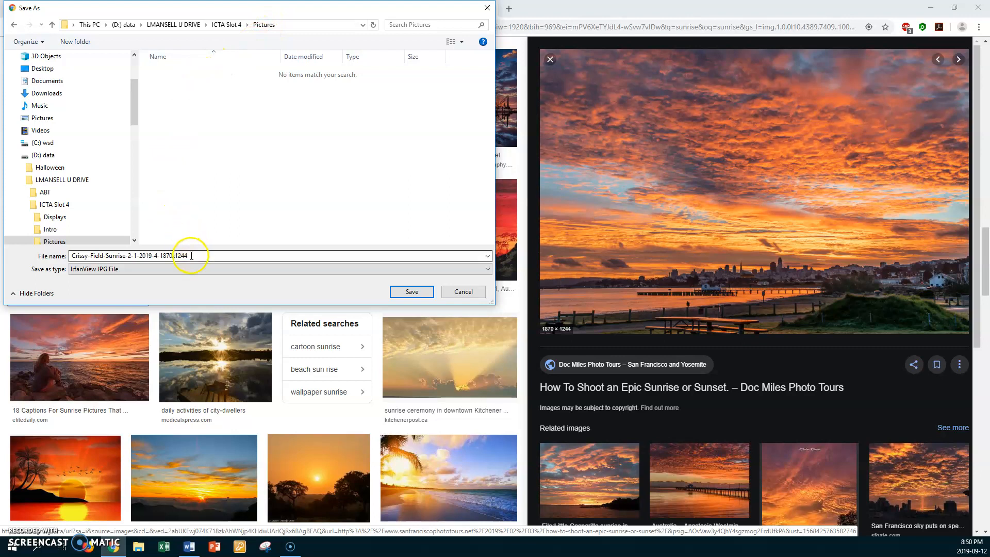
double_click(191, 255)
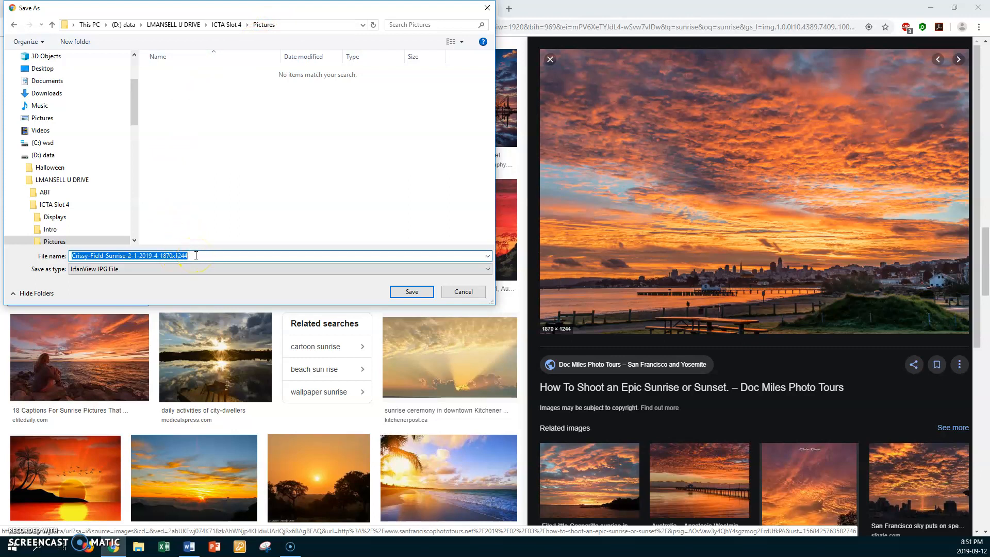
text(sunset1)
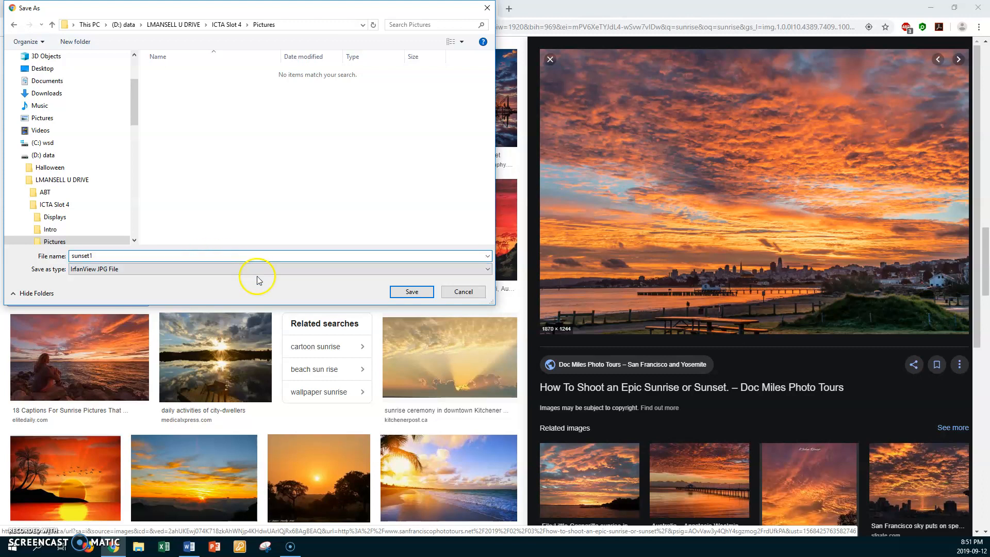
click(412, 293)
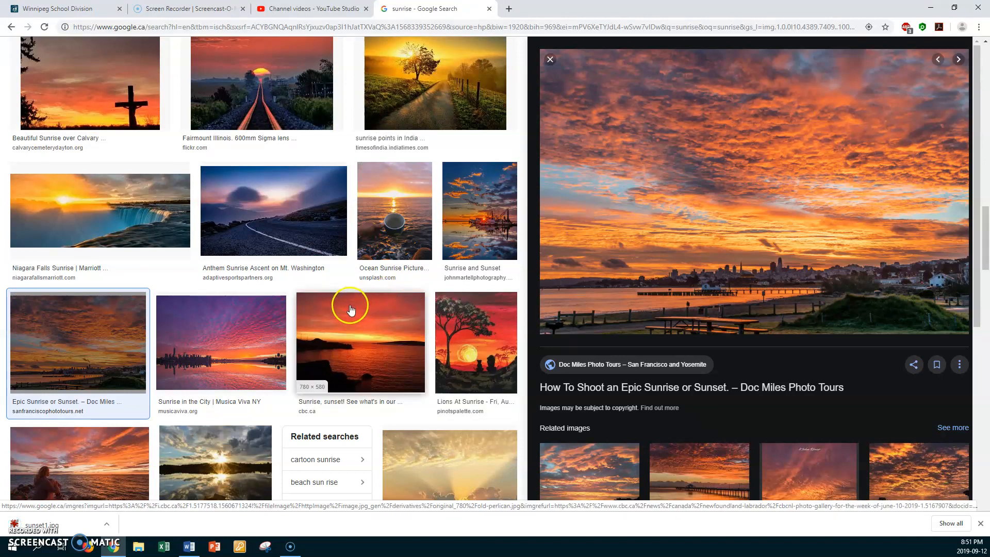
Step: Preview the news784.com image of a yellow sun over blue water and start saving it as a file
scroll(350, 309, up, 1)
scroll(350, 308, up, 3)
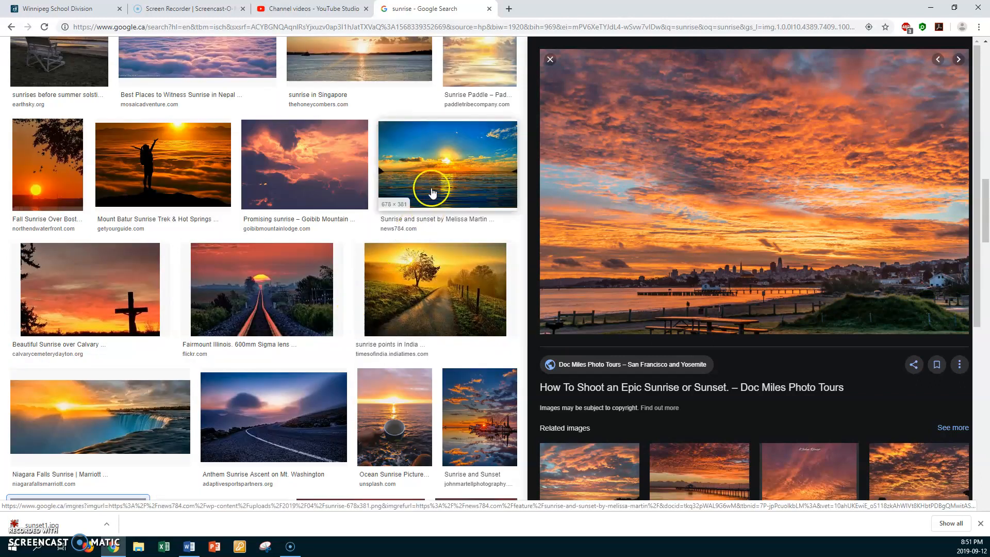
click(441, 177)
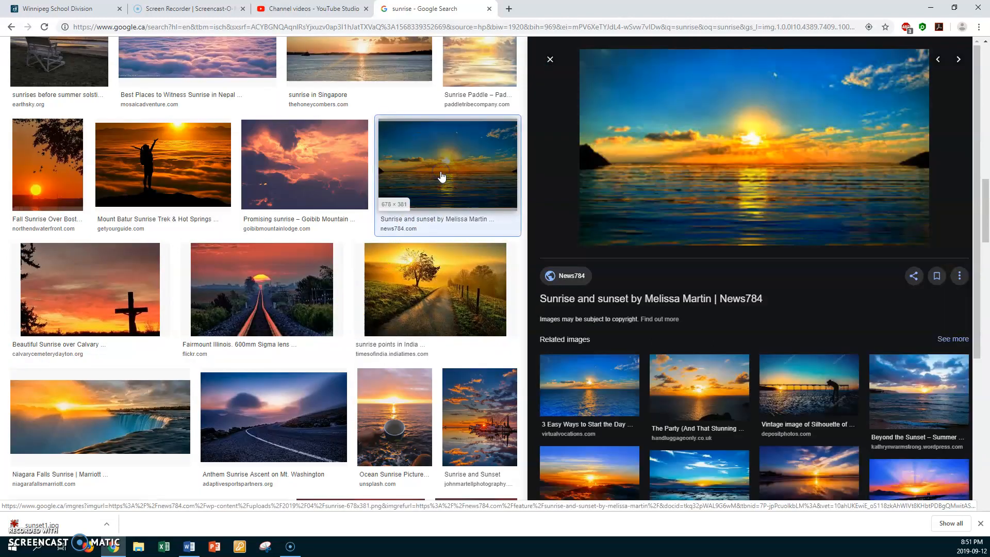
right_click(736, 177)
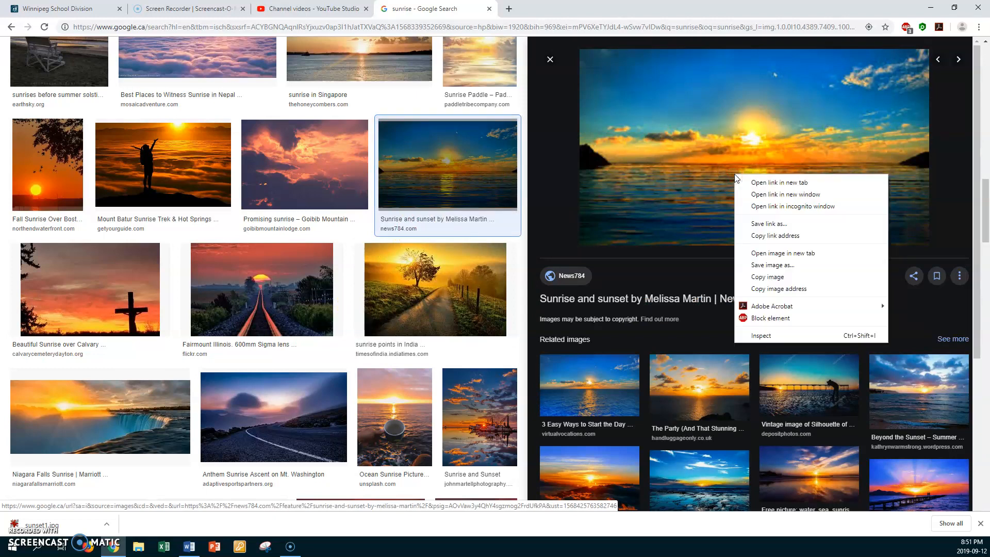
click(766, 266)
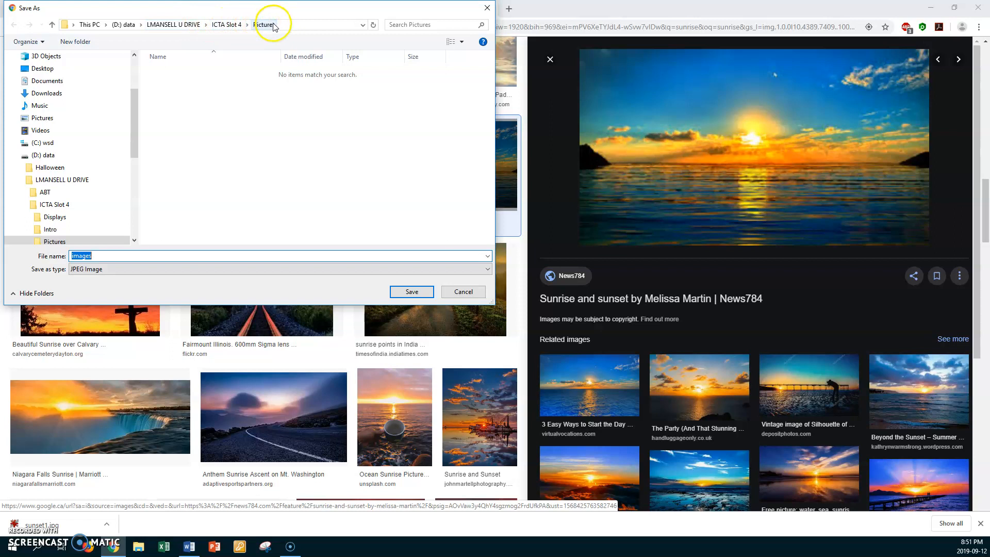
Step: Set the second image's file name to sunset2.jpg, reusing the suggested sunset1.jpg name
click(102, 256)
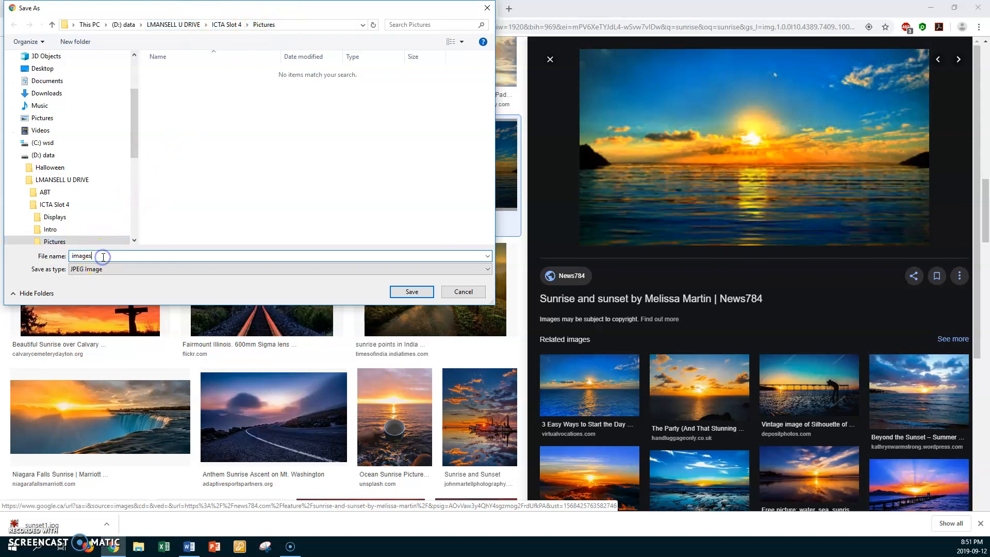
drag(101, 253, 61, 261)
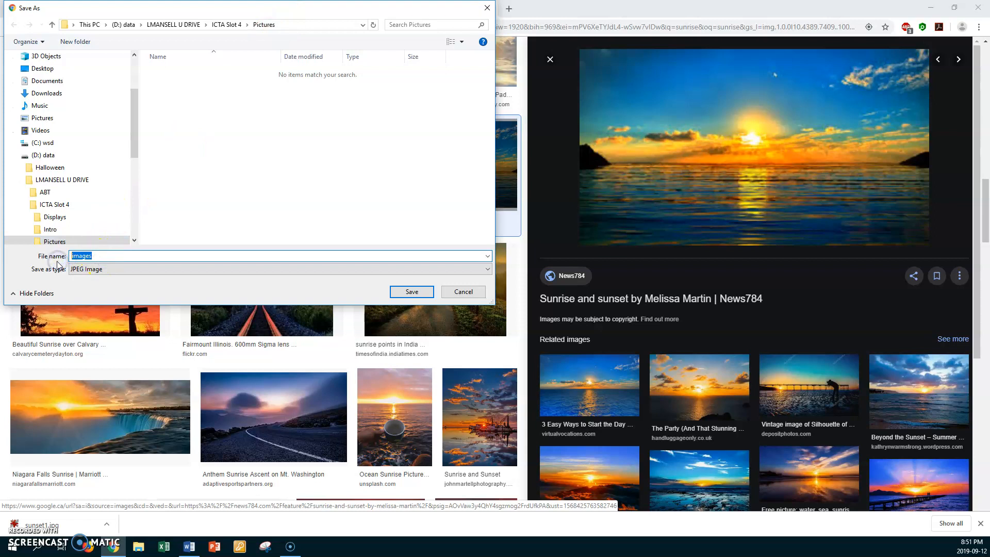
text(sun)
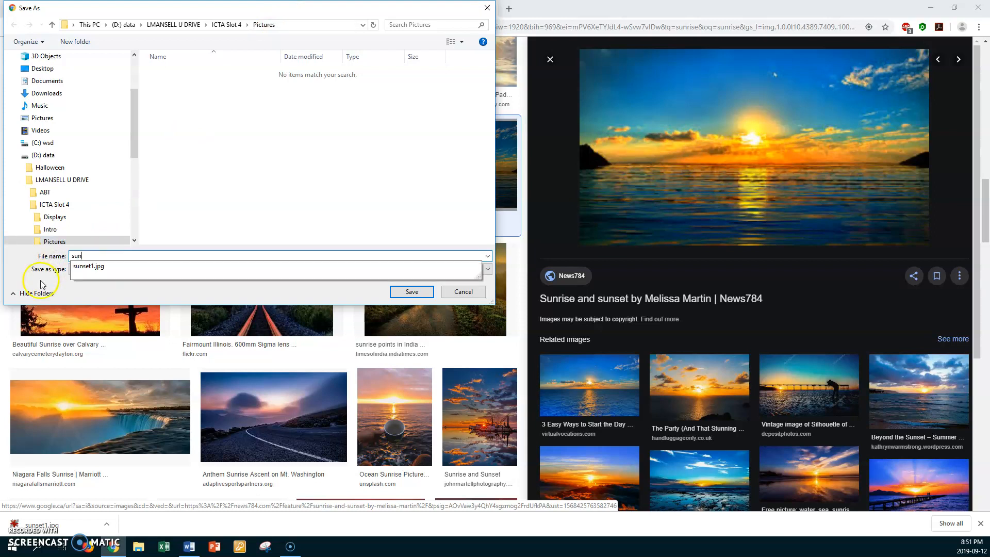
click(80, 270)
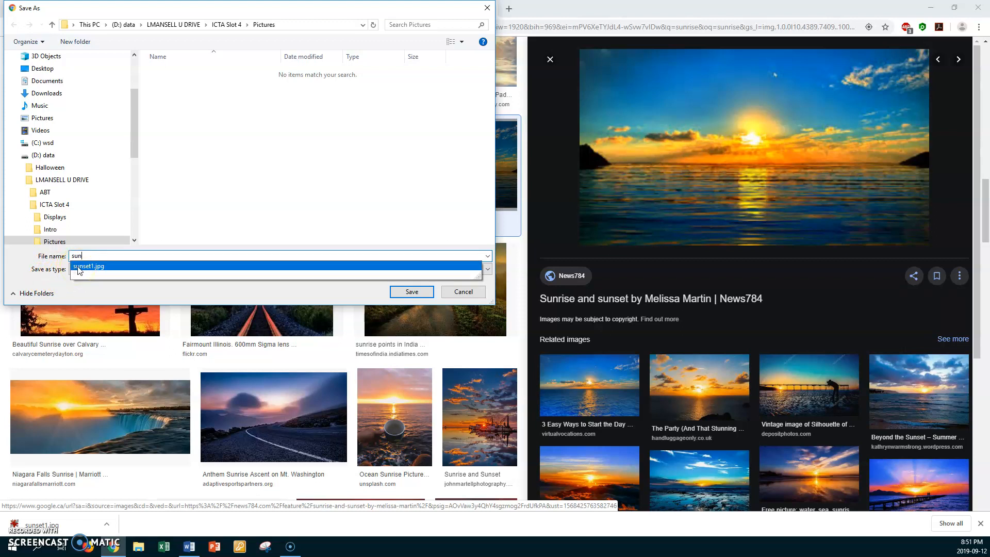
text(n)
click(80, 266)
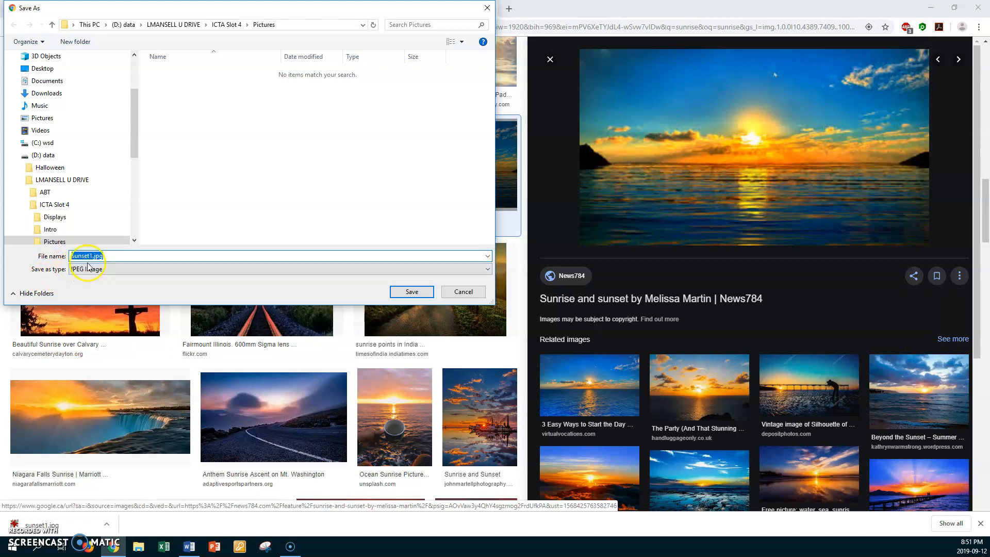
click(91, 255)
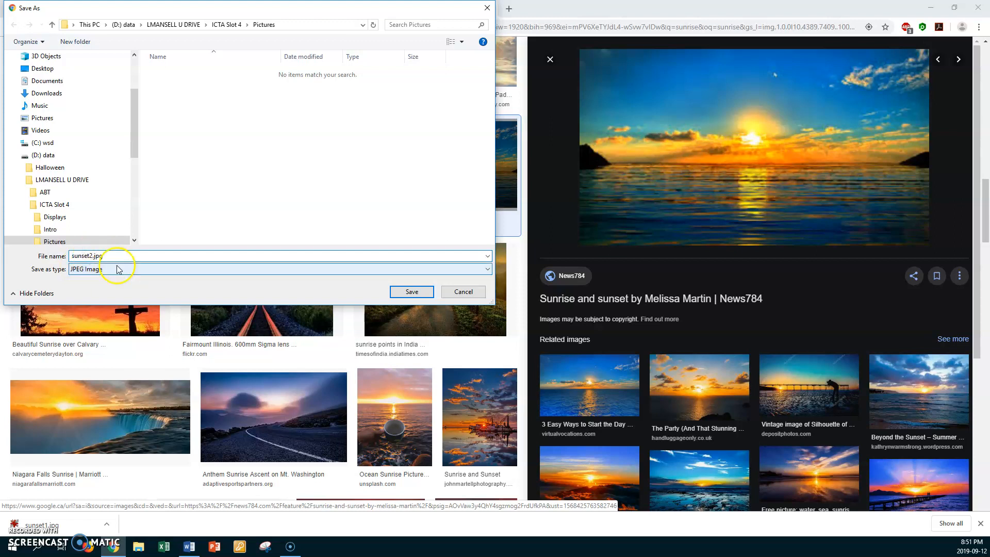
Step: Finish saving the second image as sunset2.jpg and preview the athertondrenth.ca image of a glowing sun on purple-red water
click(419, 292)
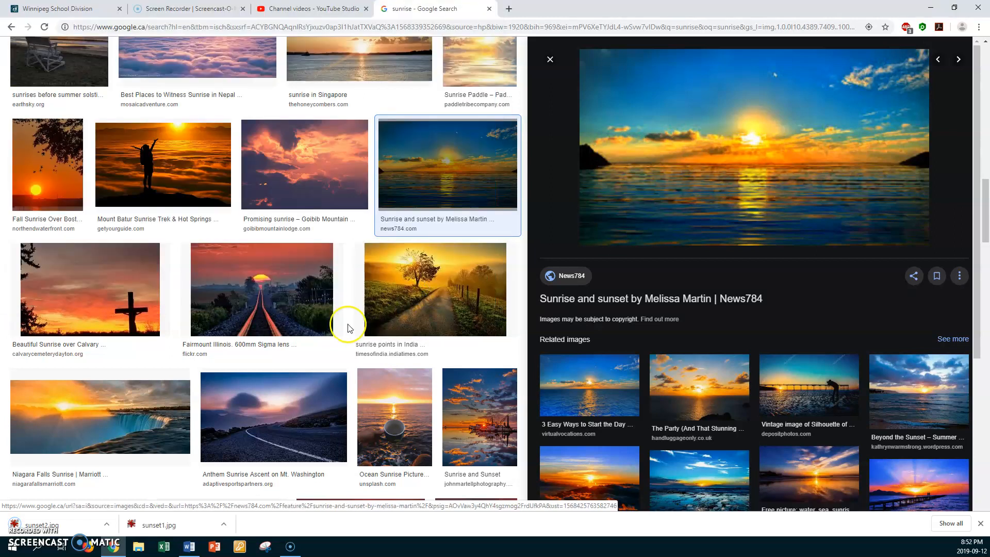
scroll(331, 328, up, 9)
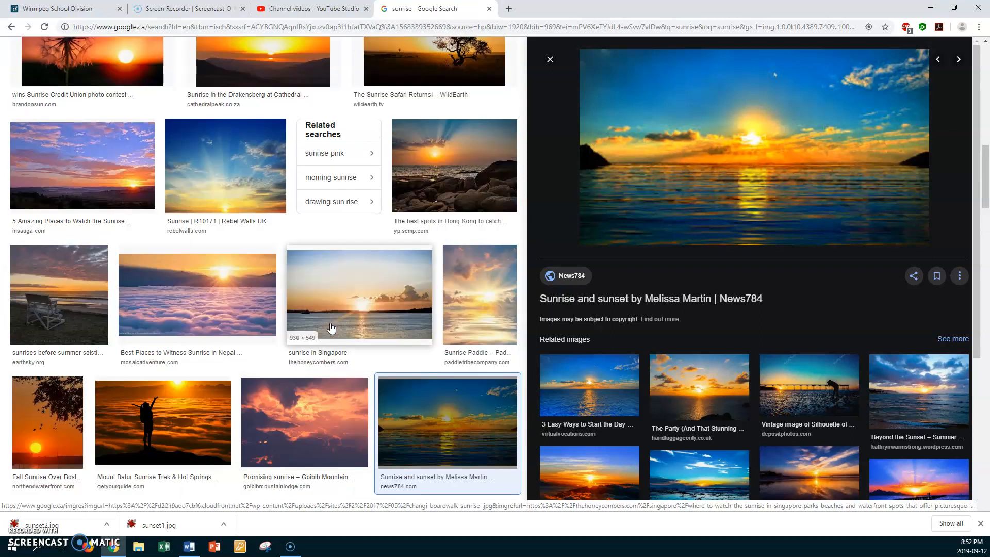
scroll(331, 327, up, 1)
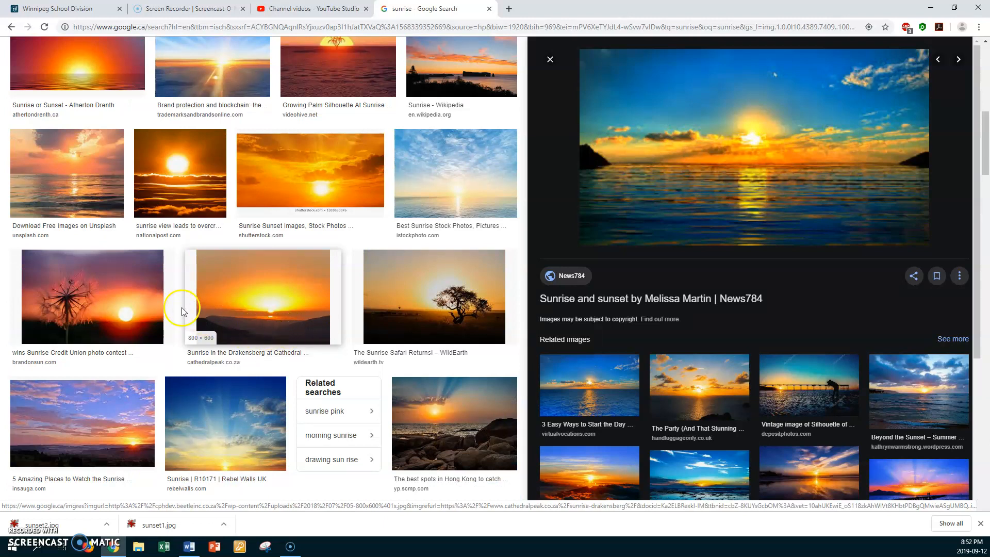
click(125, 303)
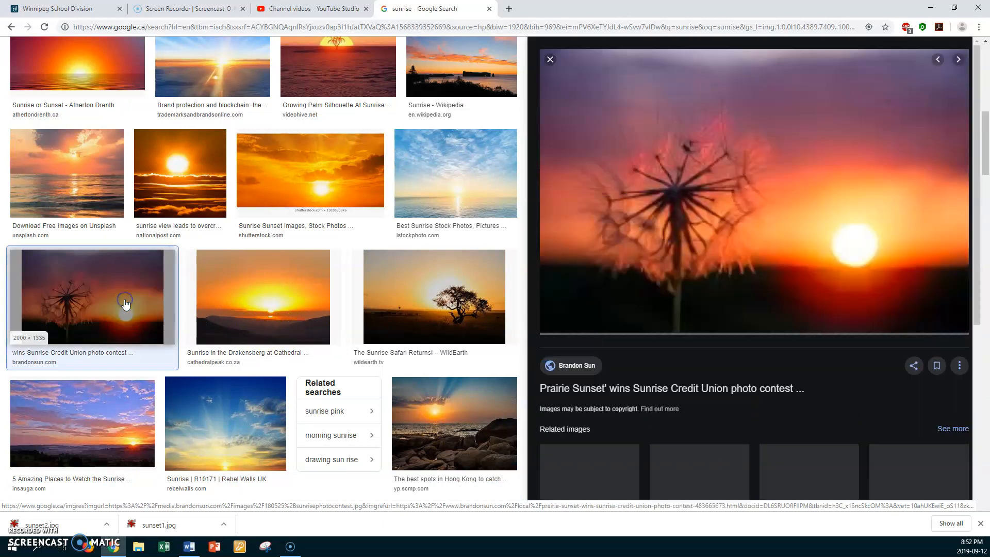
click(81, 70)
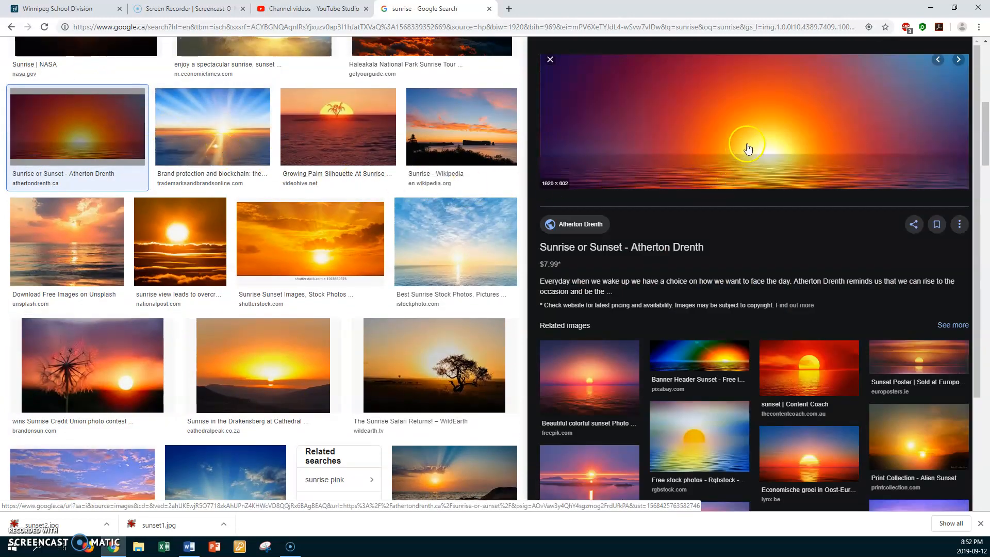
Step: Save the previewed athertondrenth.ca image as sunset3.jpg in the Pictures folder of ICTA Slot 4
right_click(757, 131)
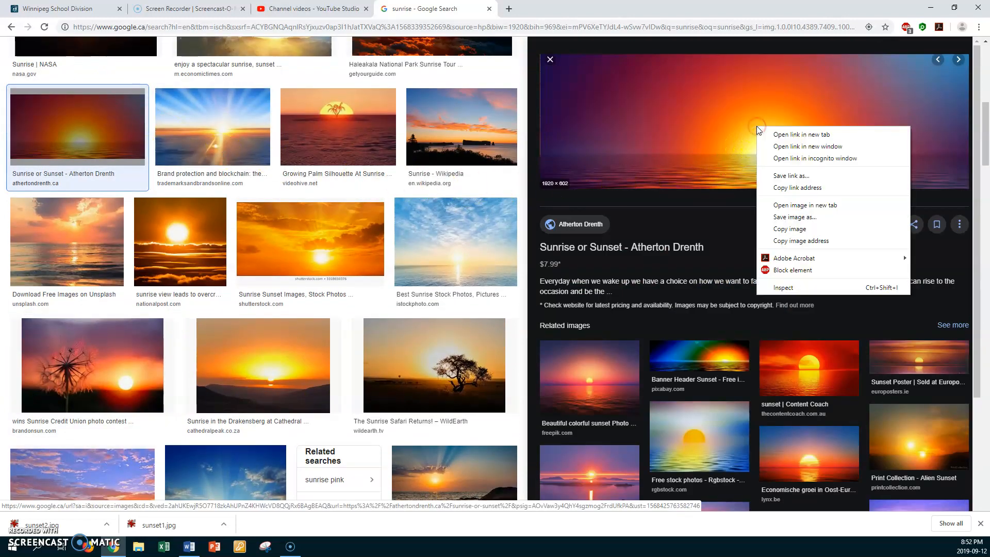
click(788, 217)
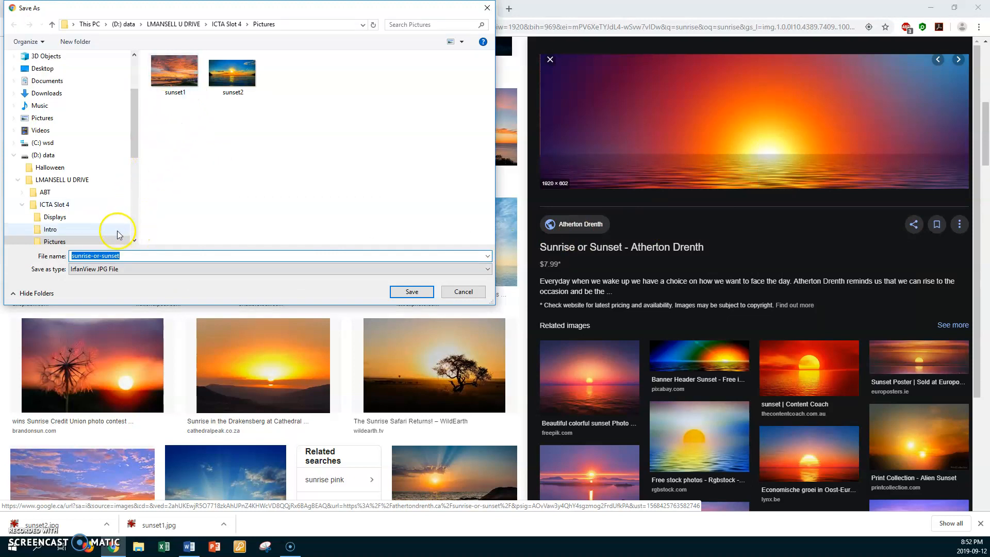
text(su)
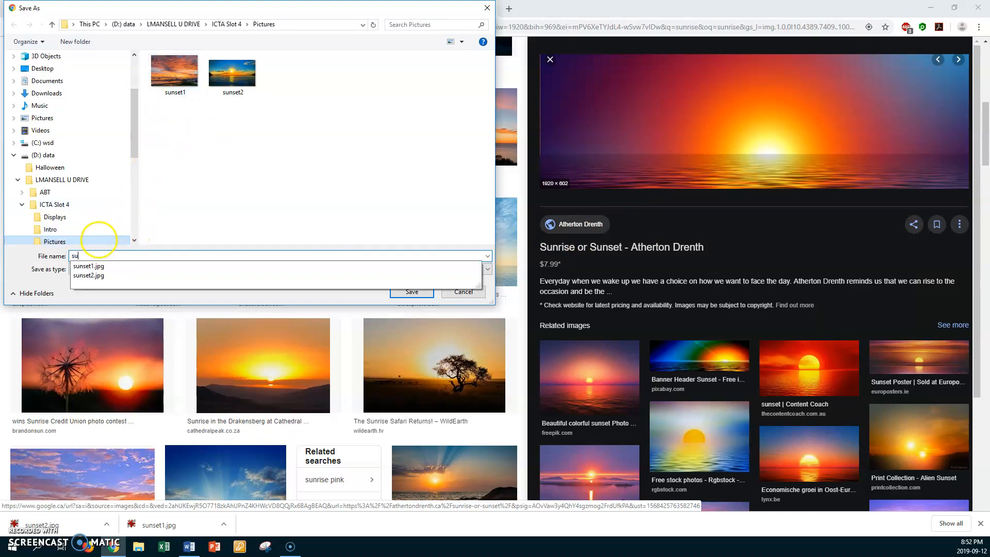
click(85, 276)
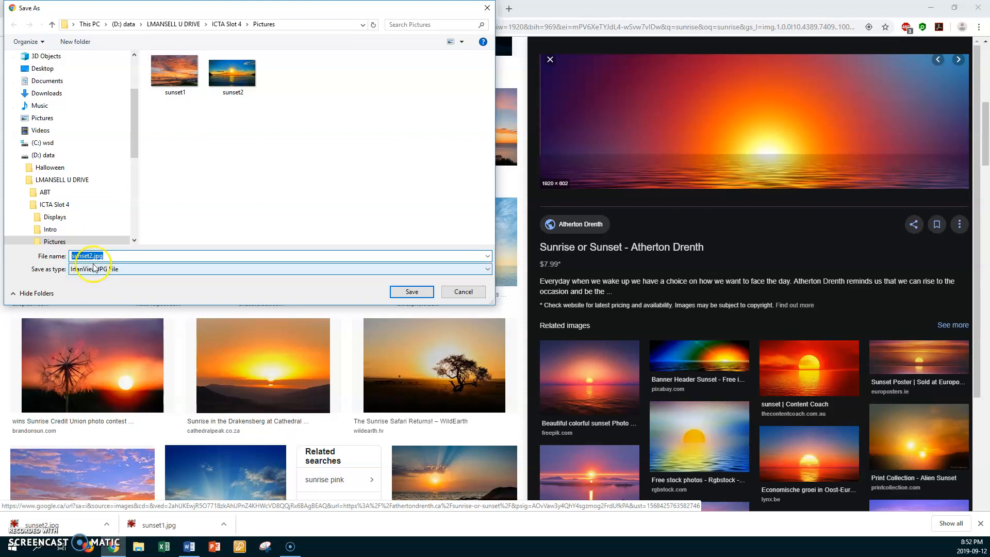
click(92, 256)
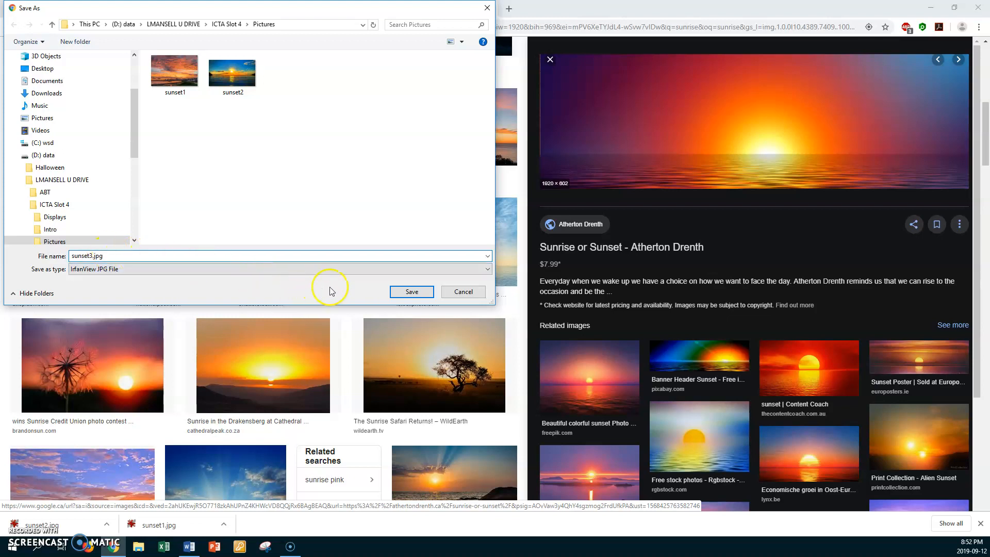
click(403, 292)
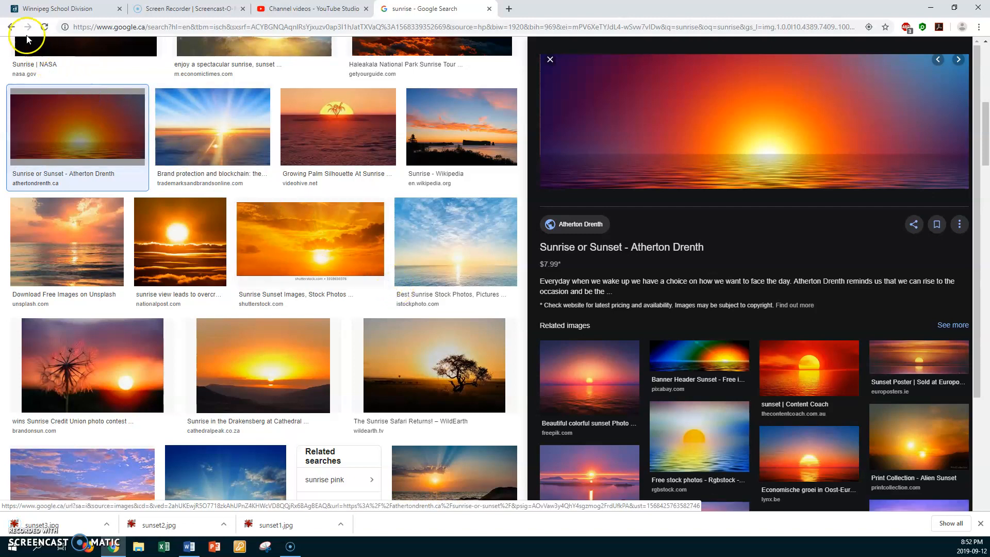
Step: Return to the Google Images start page and search for "trees"
click(12, 28)
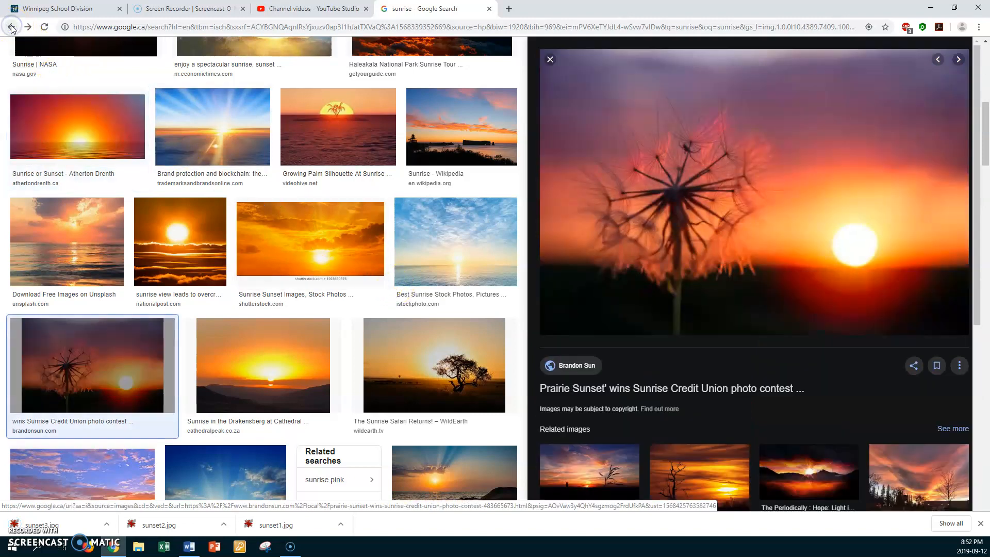
click(11, 28)
click(11, 28)
click(12, 28)
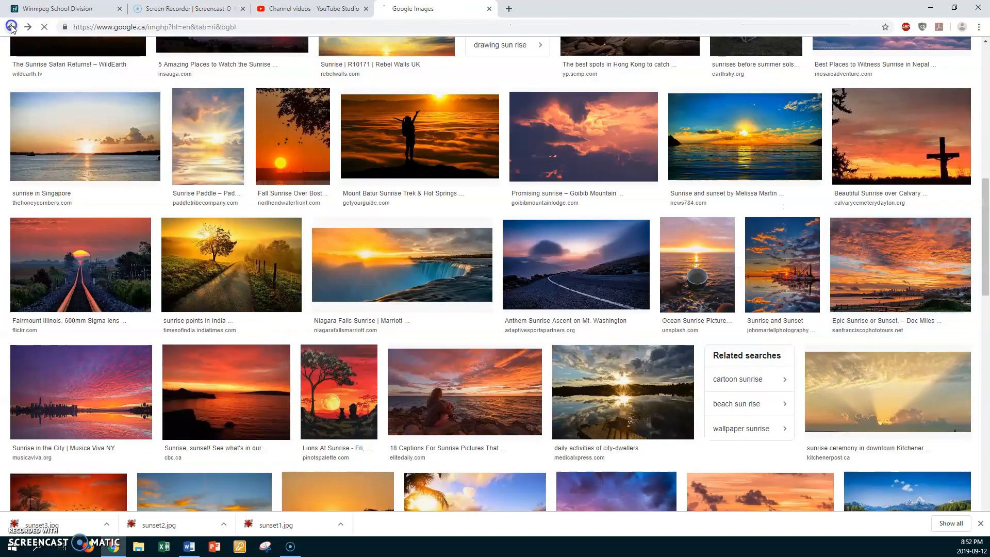
click(12, 27)
click(413, 205)
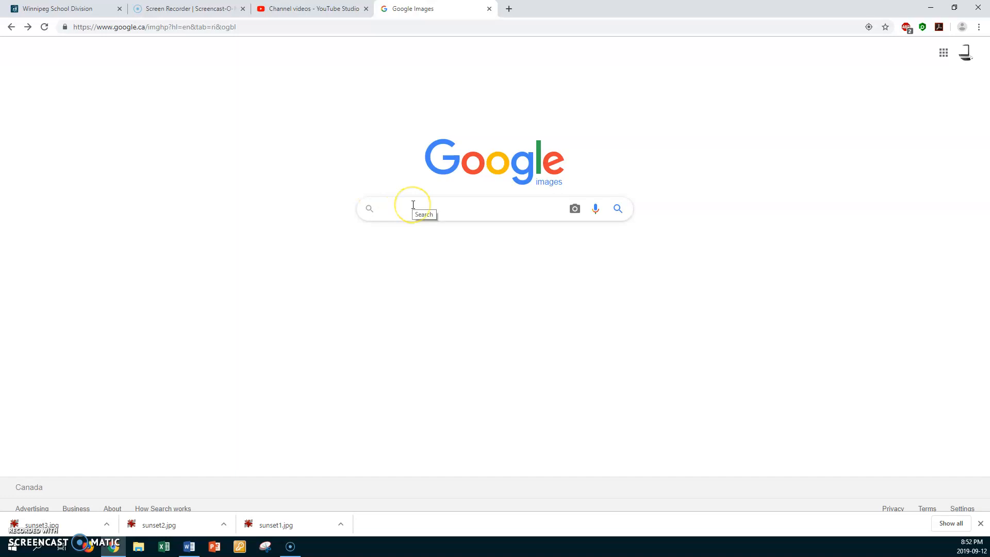
text(trees)
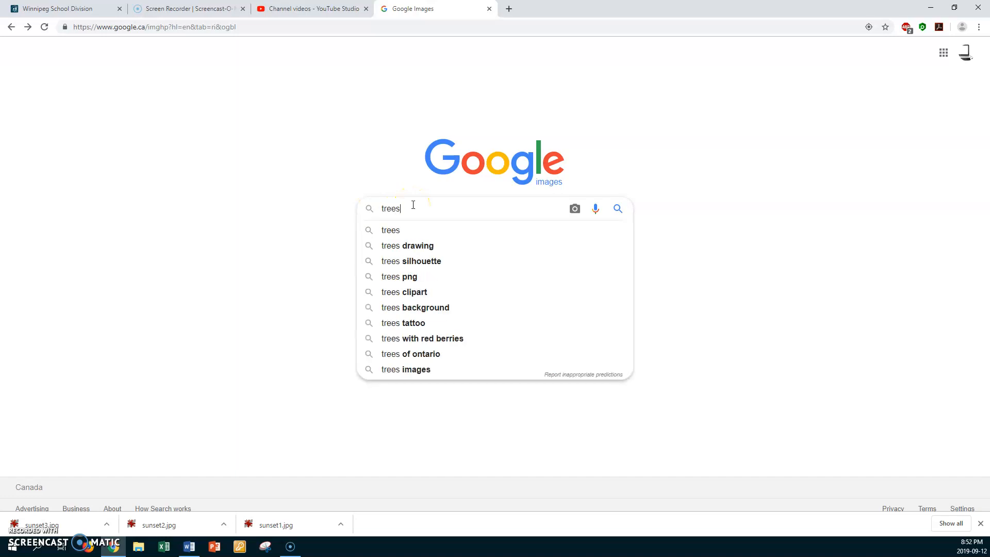
key(Return)
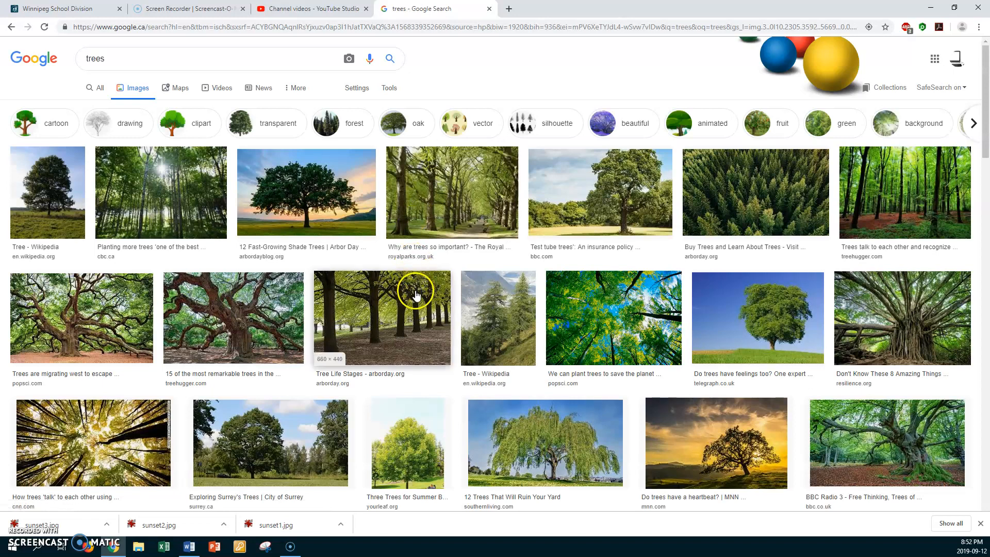
Step: Browse the tree results and preview the caryinstitute.org image of a path through a green forest
scroll(416, 293, down, 4)
scroll(417, 295, down, 5)
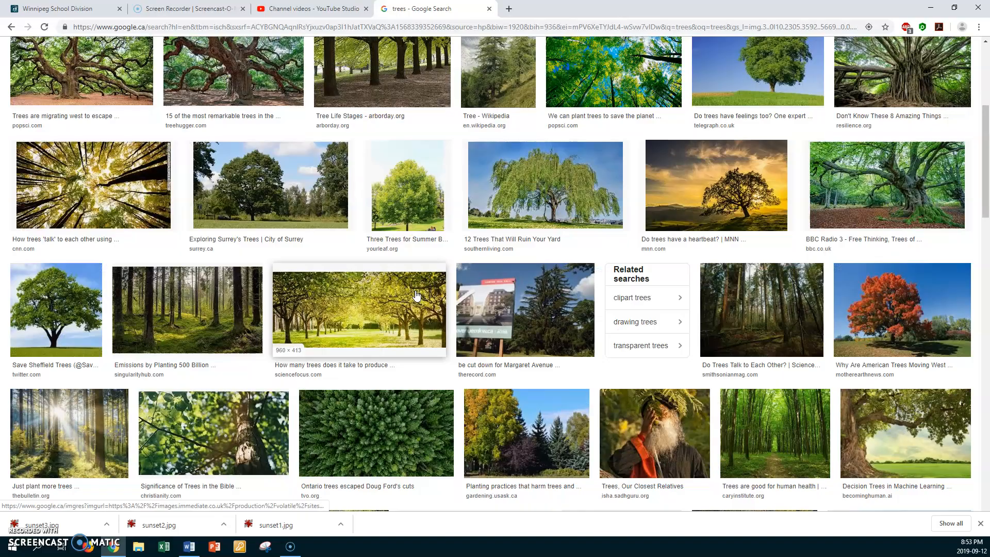
scroll(417, 295, down, 5)
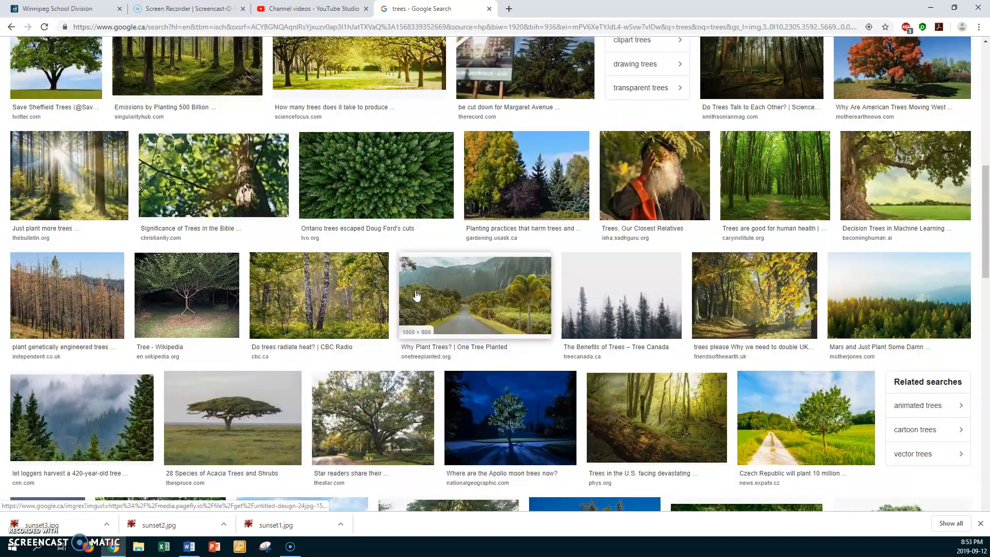
scroll(416, 291, down, 3)
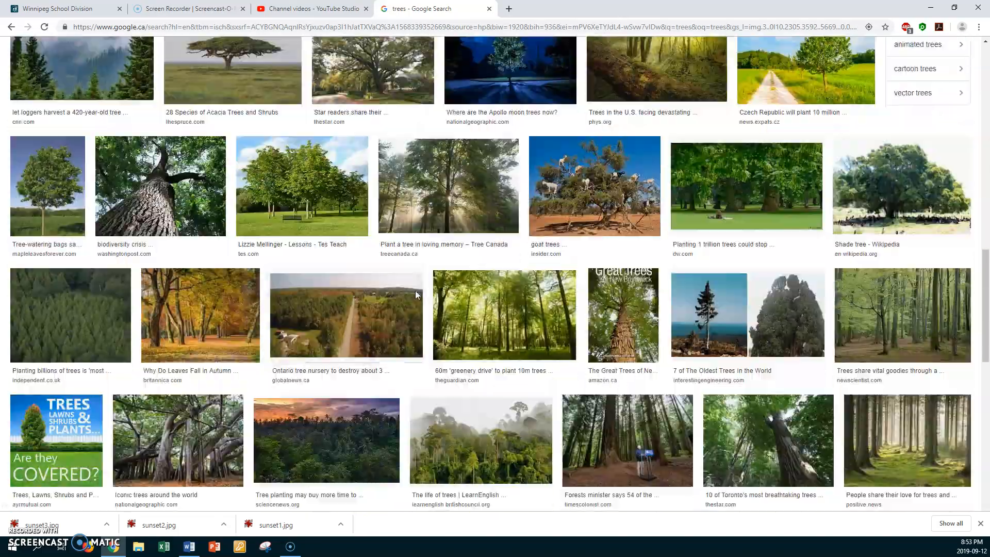
scroll(417, 294, up, 7)
scroll(417, 295, up, 2)
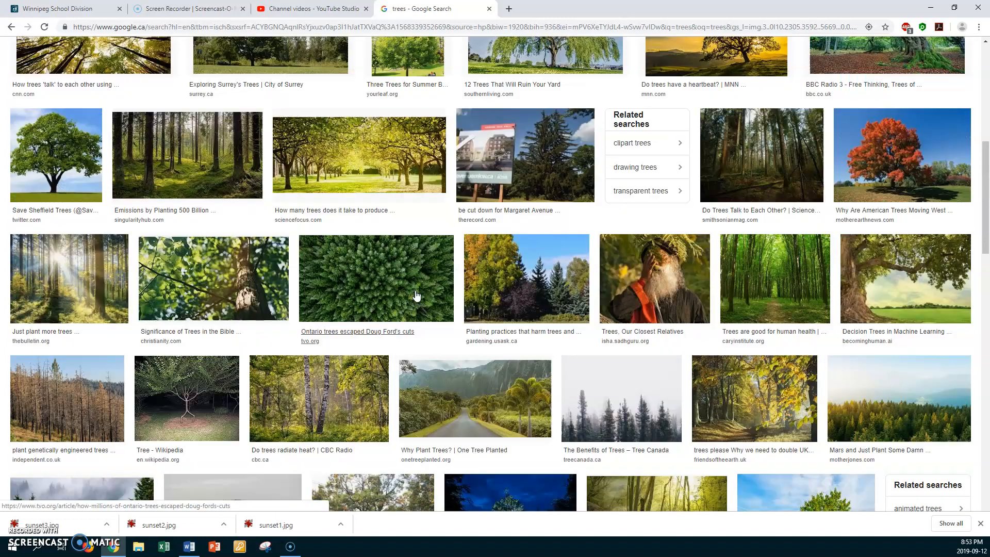
click(762, 269)
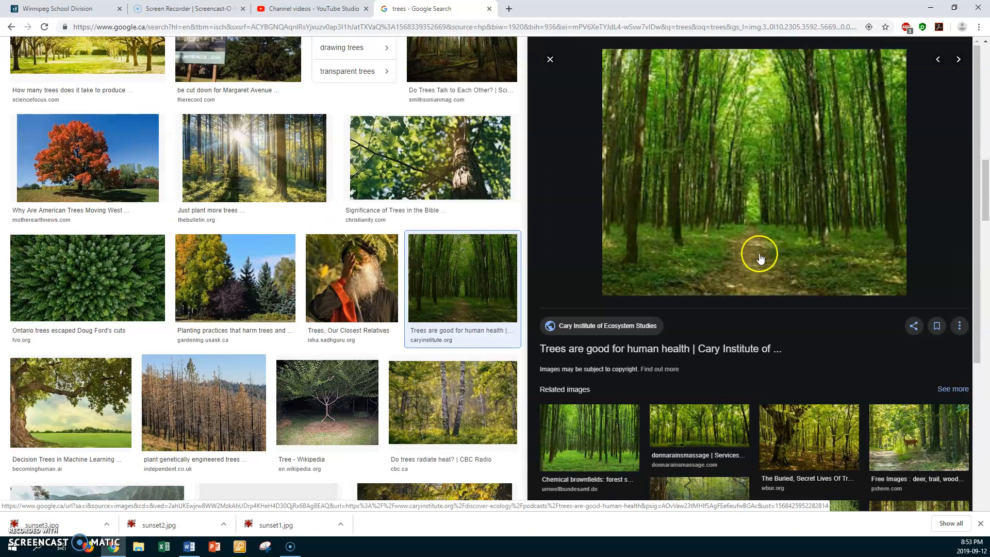
Step: Save the previewed forest image as trees1 in the Pictures folder of ICTA Slot 4
right_click(743, 190)
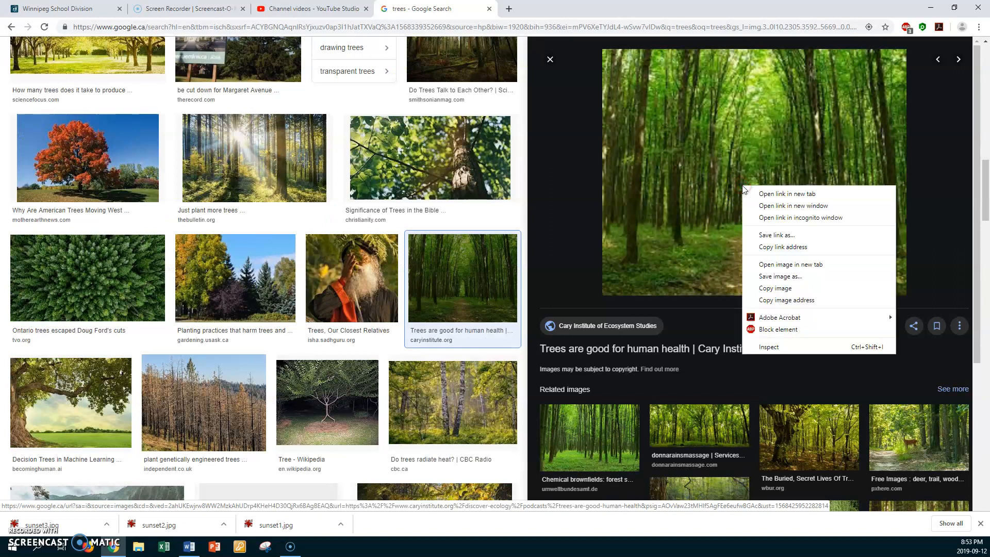
click(777, 279)
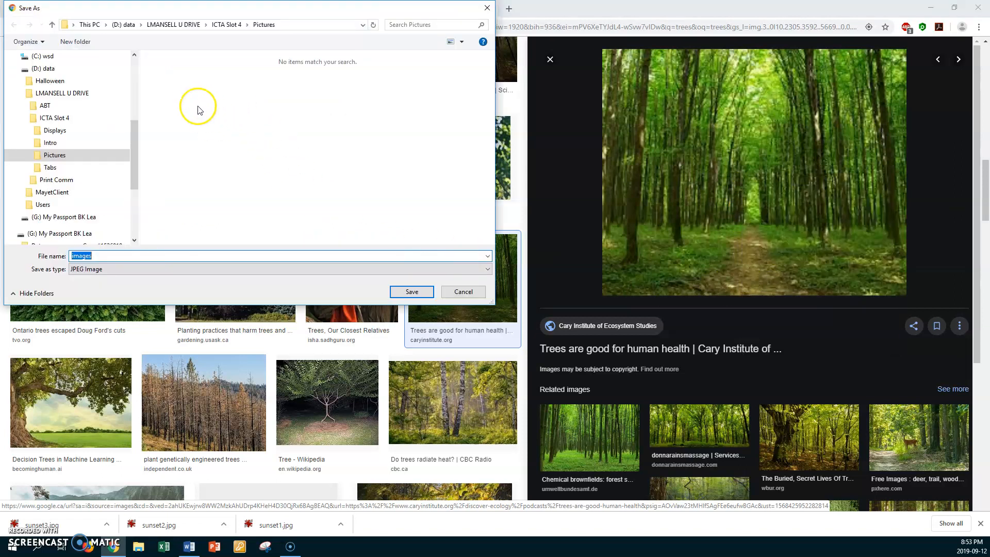
click(409, 294)
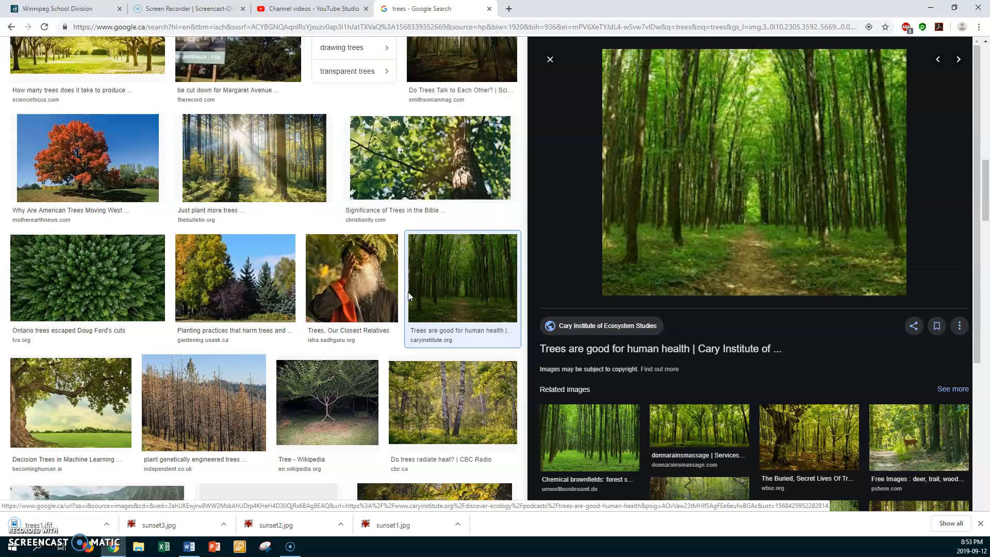
Step: Preview the motherearthnews.com image of a red-leaved tree and save it in the Pictures folder under the suggested red-tree name
click(76, 169)
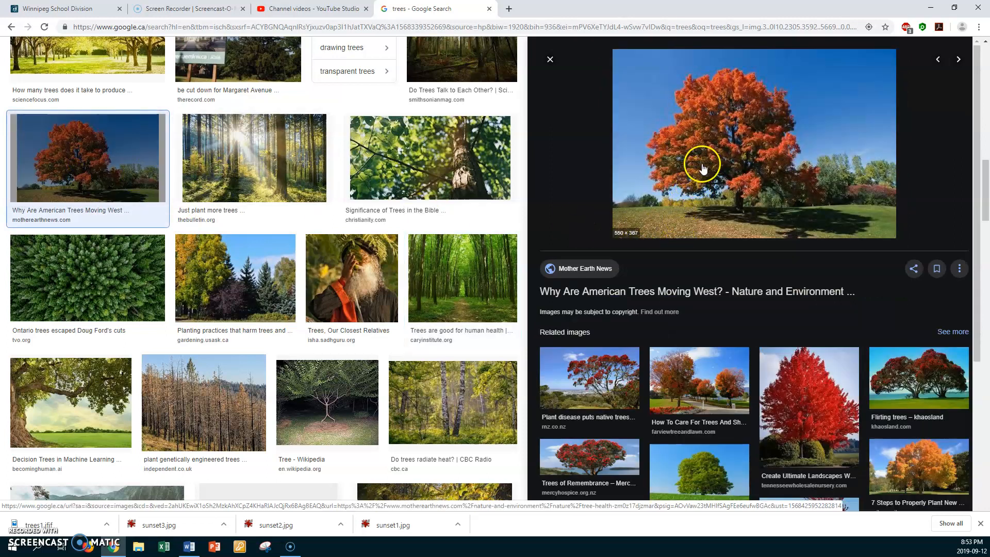
right_click(713, 150)
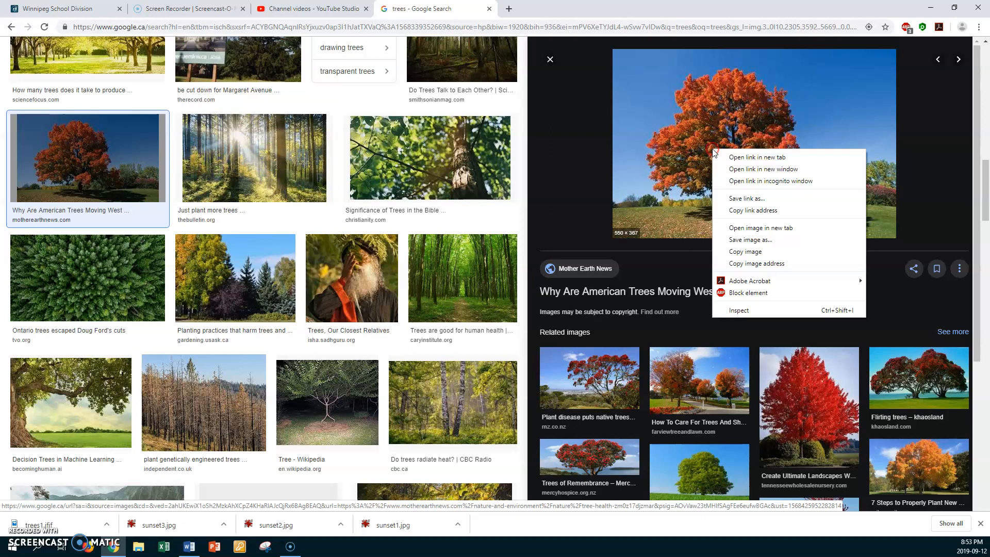
click(743, 240)
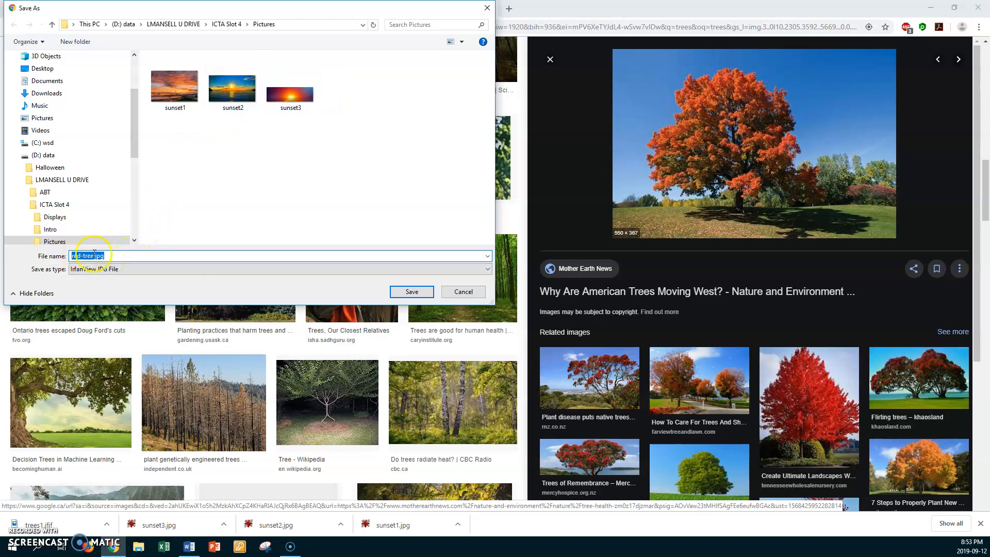
click(406, 292)
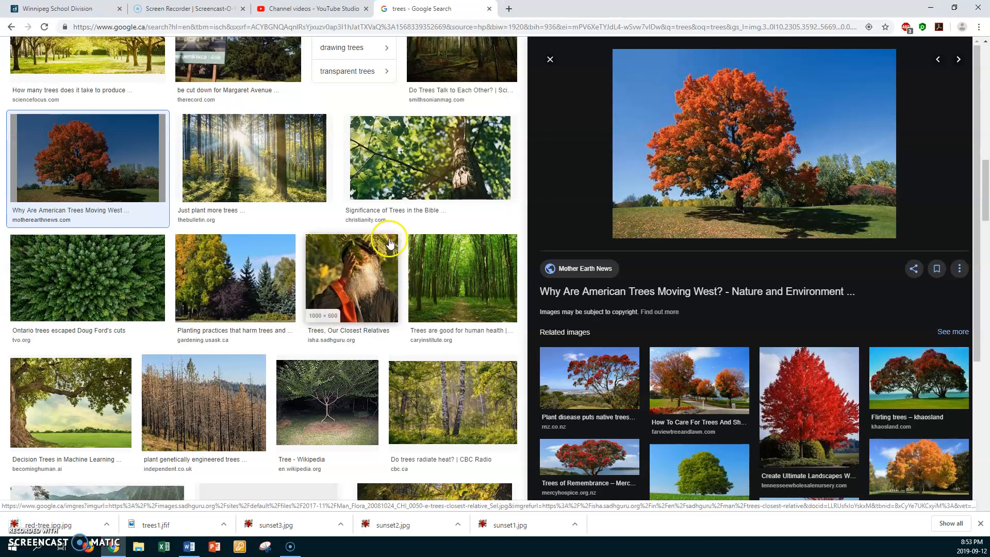
Step: Close the image search page and apply the No Spacing style to the blank document in Word
click(489, 9)
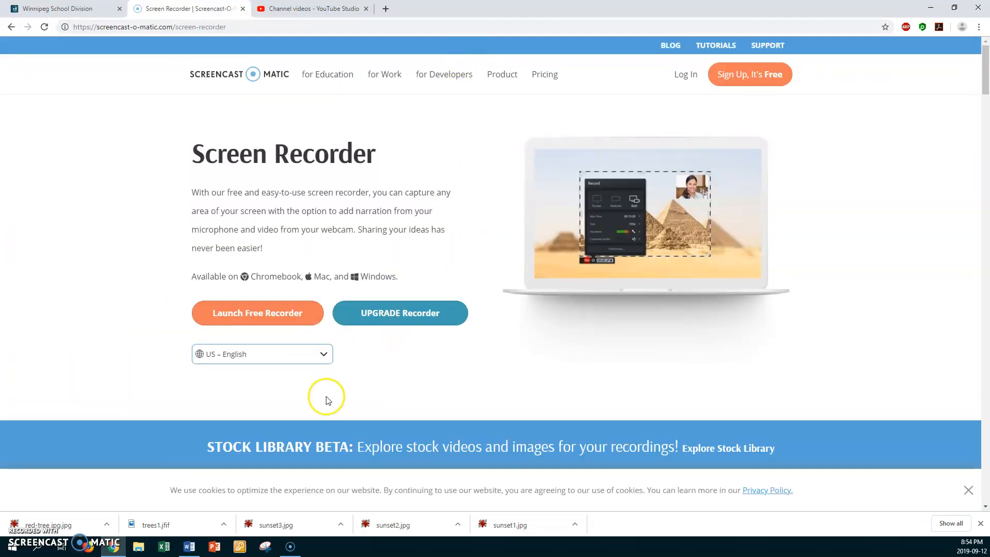
click(190, 548)
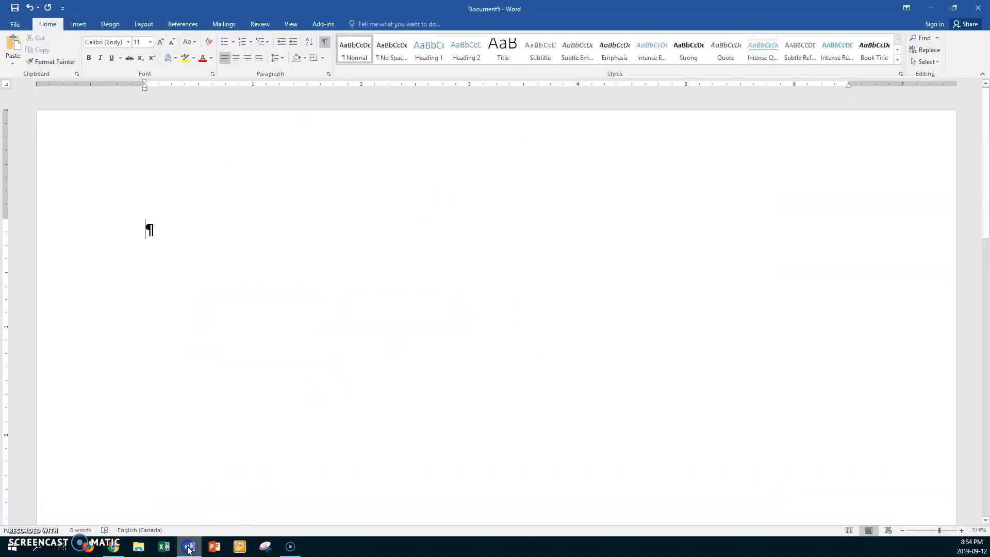
click(161, 227)
click(392, 52)
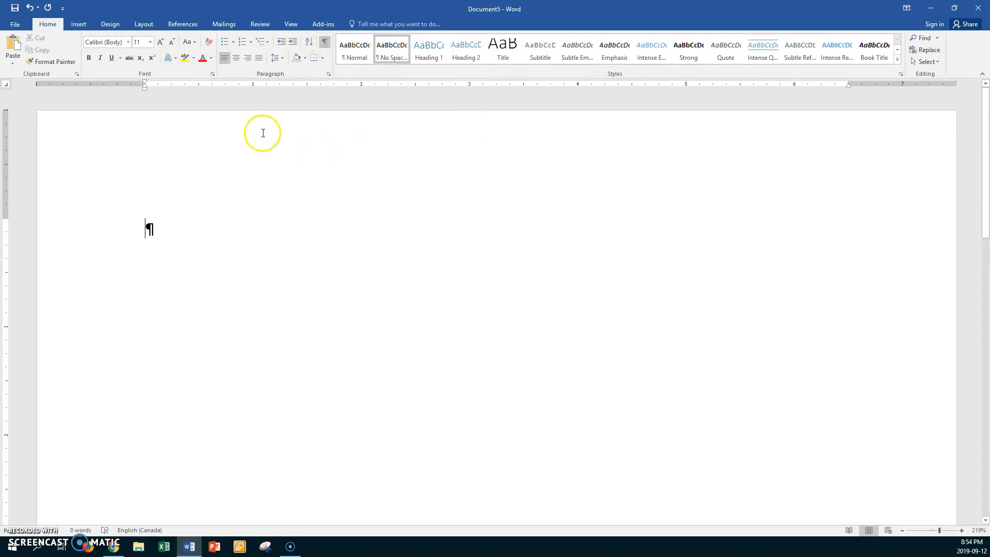
Step: Start inserting a picture from this device and browse the data (D:) drive to the Pictures folder inside ICTA Slot 4
click(82, 27)
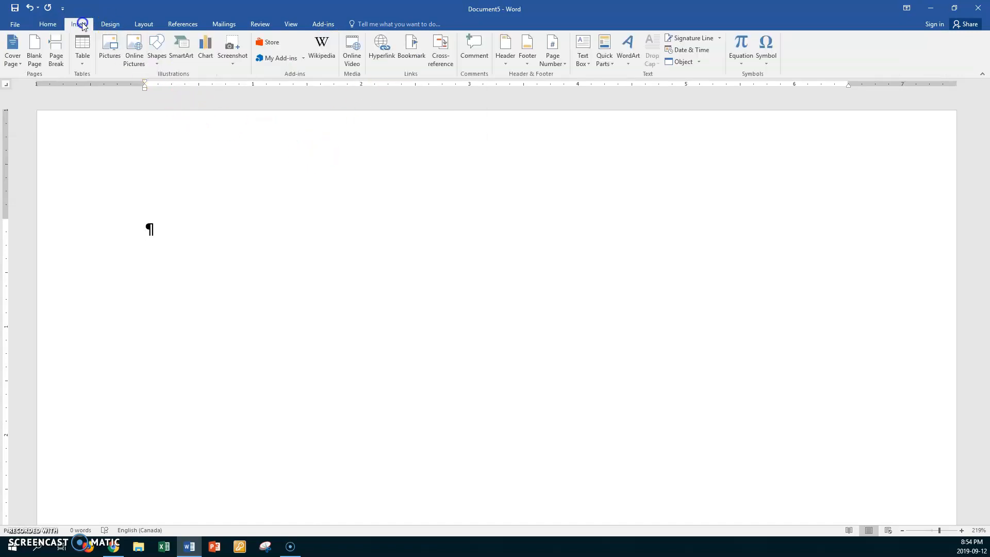
click(111, 50)
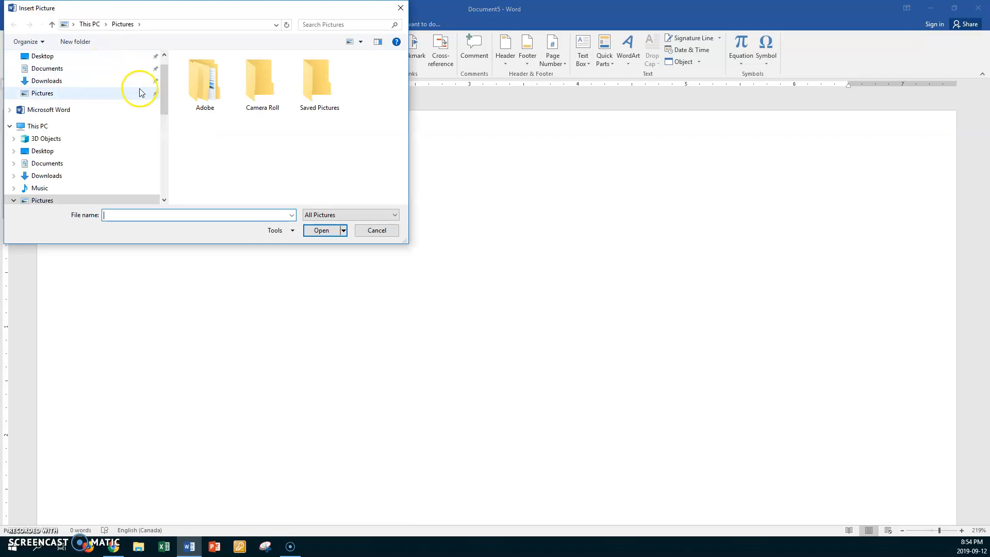
drag(163, 99, 159, 159)
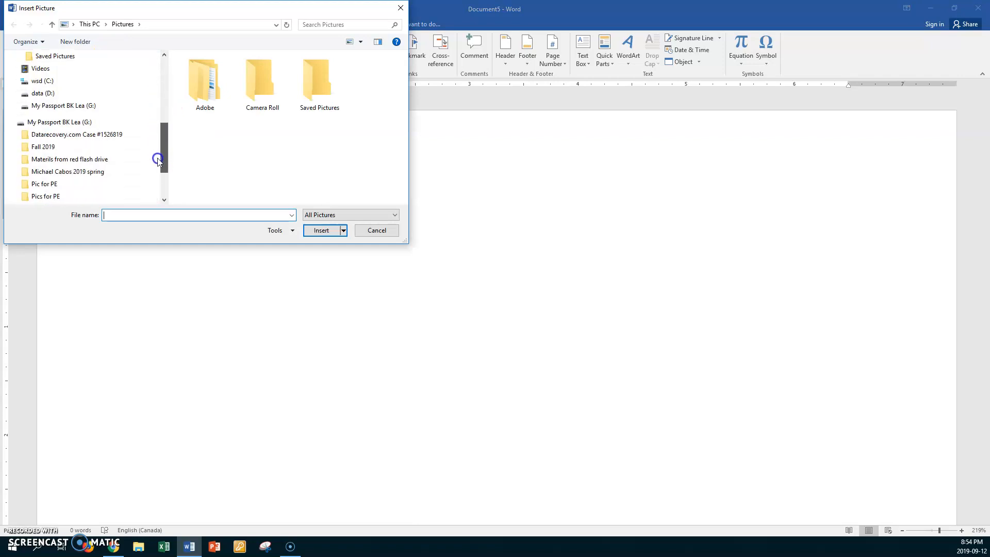
click(51, 95)
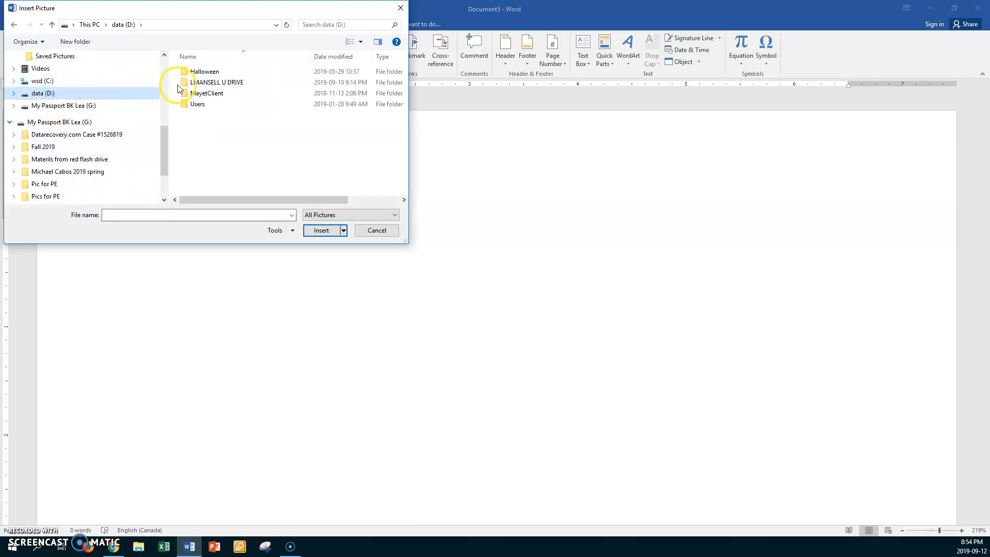
double_click(181, 82)
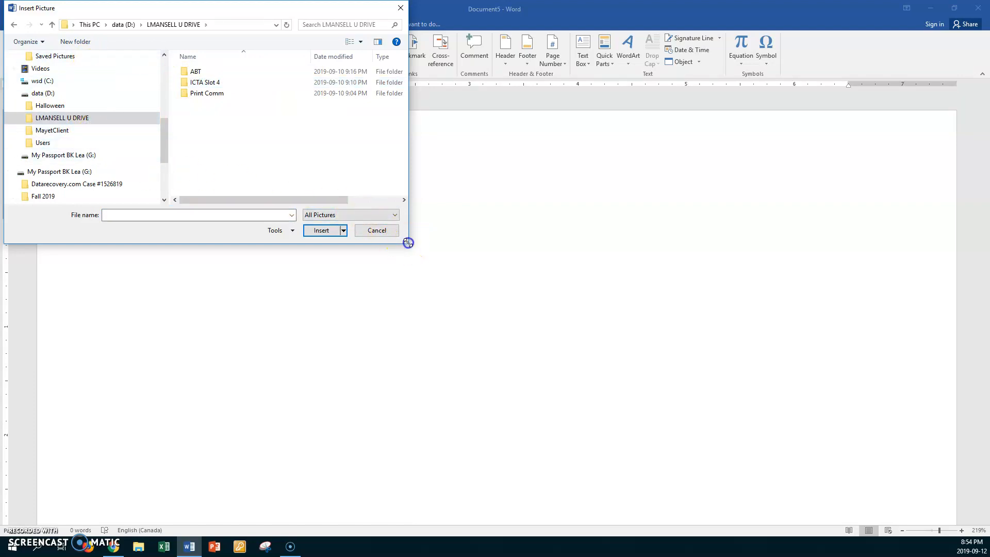
drag(408, 247, 462, 305)
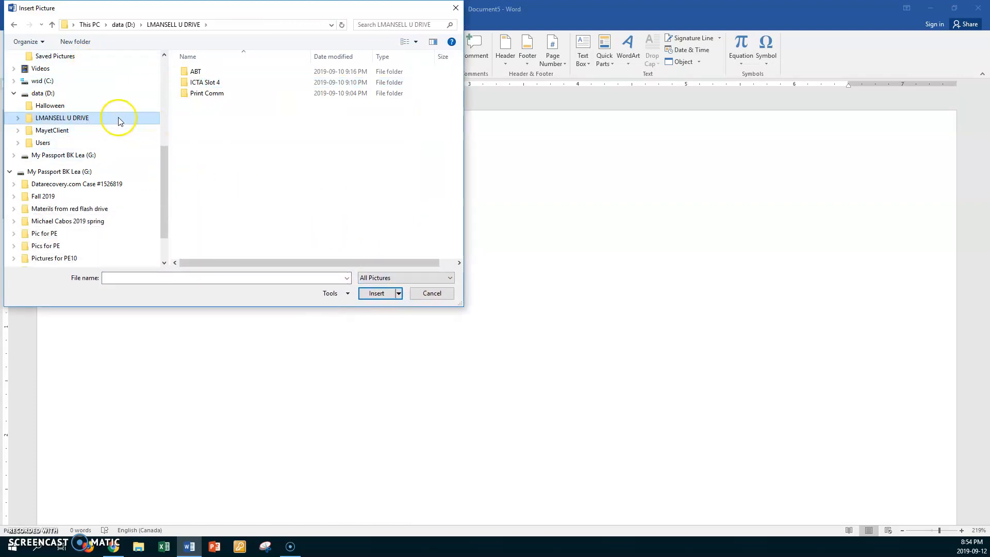
click(185, 83)
double_click(185, 83)
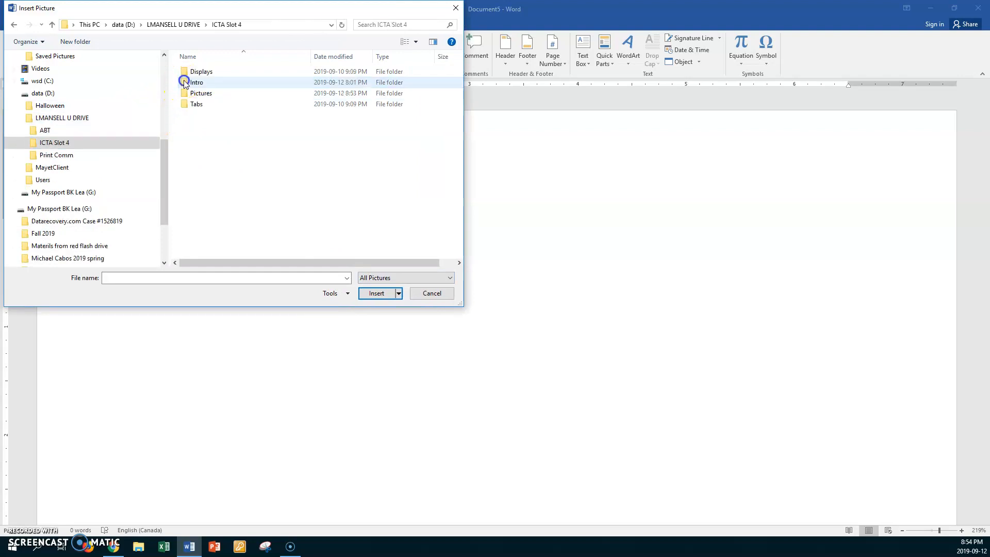
click(198, 93)
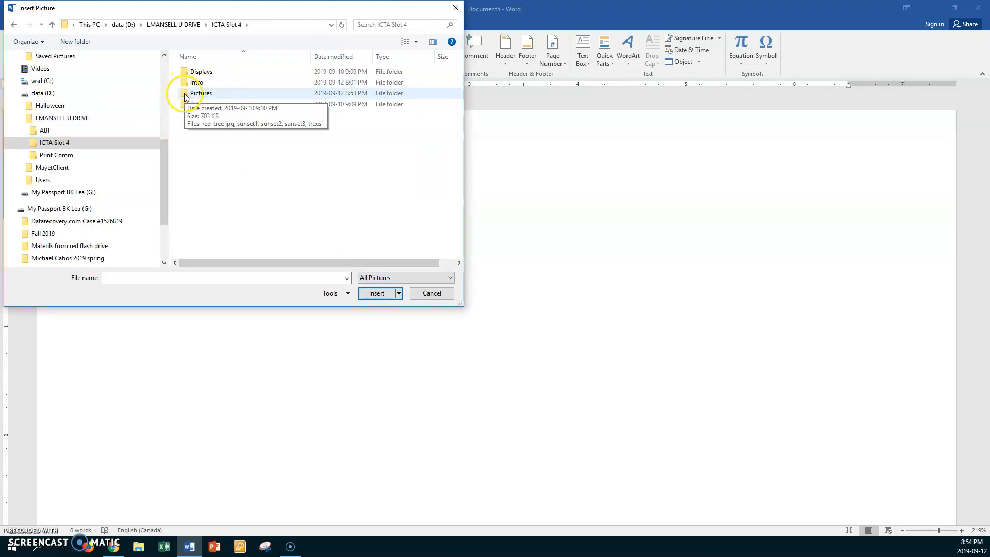
double_click(187, 96)
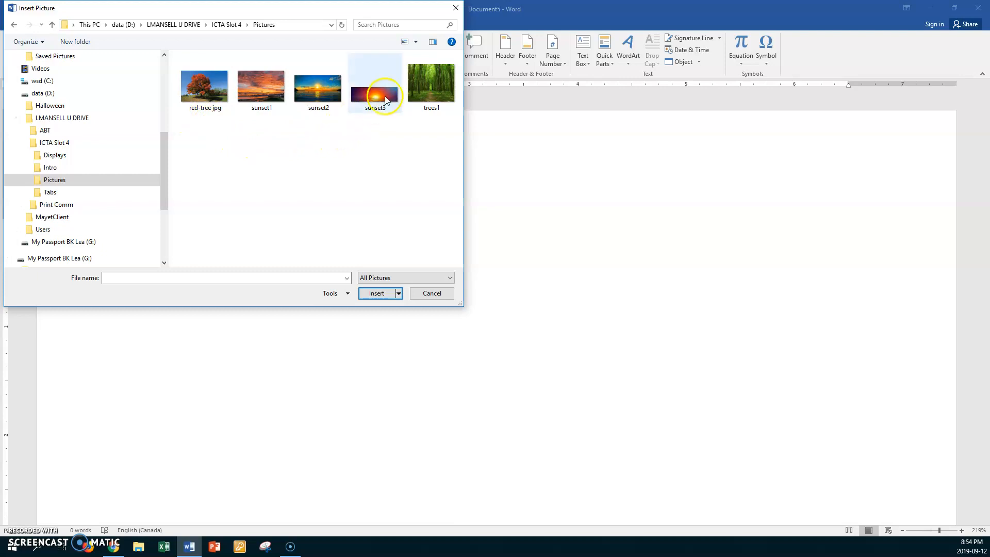
Step: View the saved pictures as extra large icons, looking through the whole folder, and return to large icons
click(417, 43)
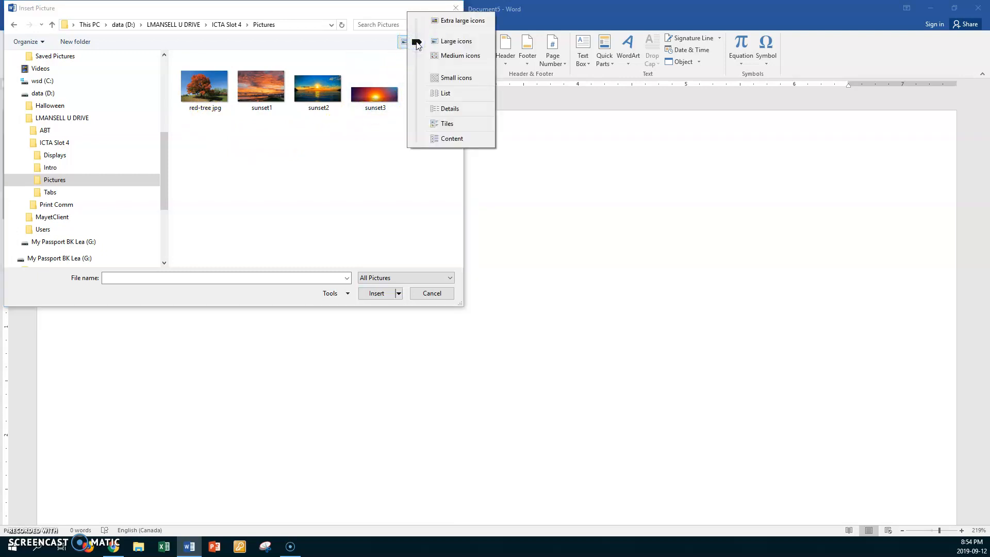
click(453, 21)
scroll(404, 119, down, 5)
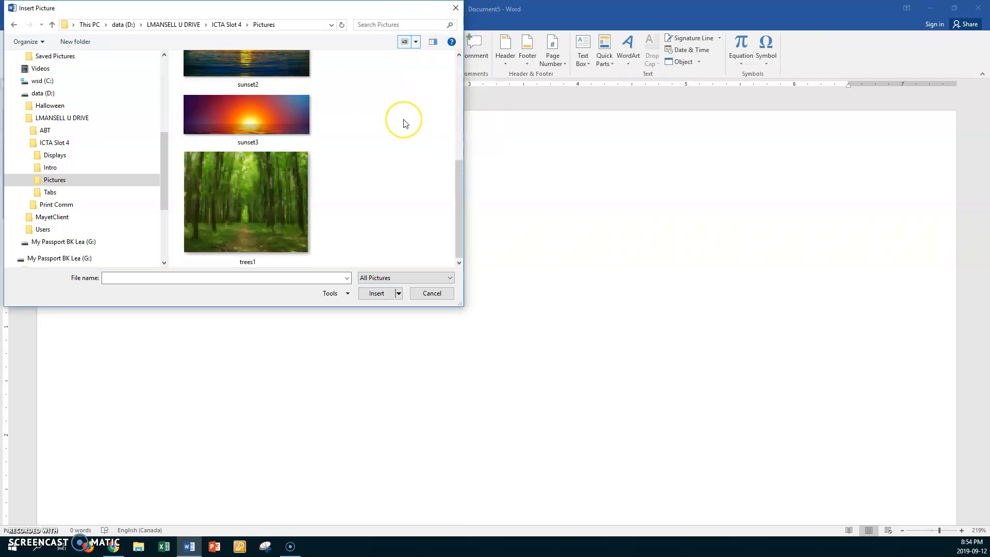
scroll(405, 123, up, 1)
scroll(405, 124, up, 4)
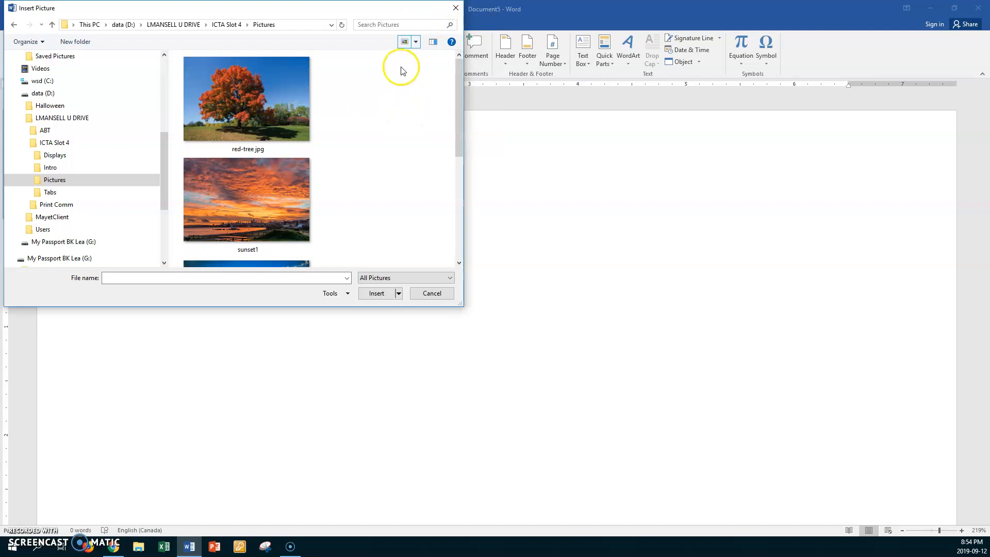
click(416, 44)
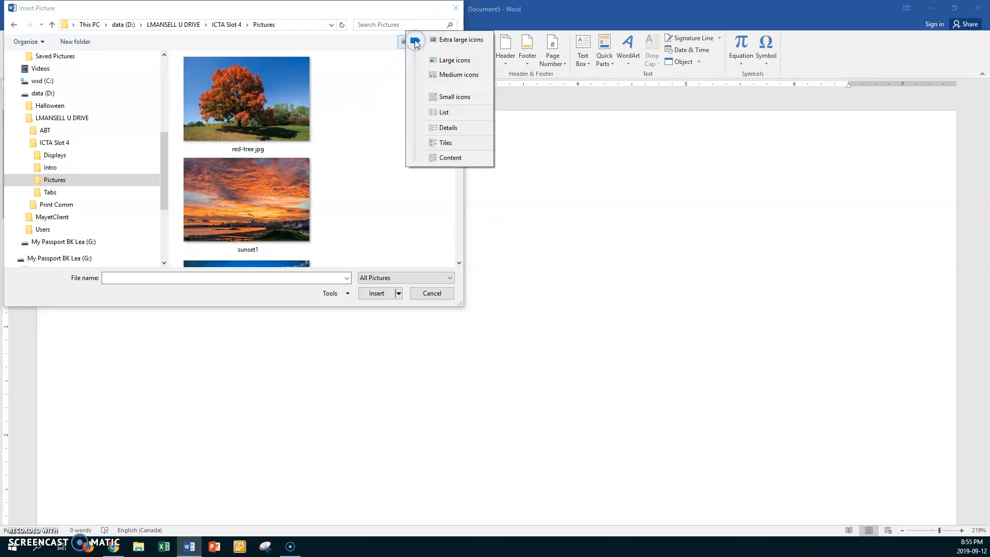
click(446, 61)
click(341, 147)
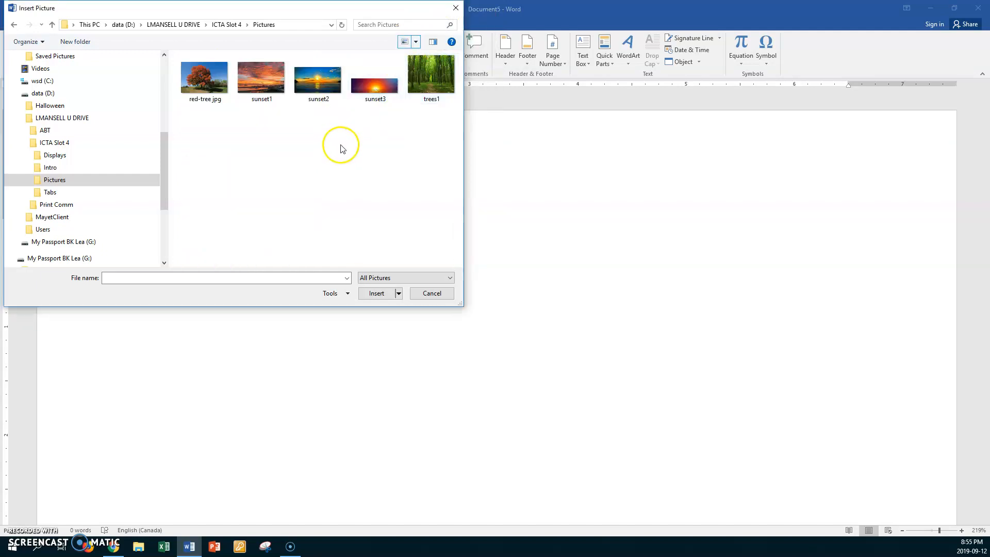
Step: Compare how the picture files look in the medium icons, small icons and list views
click(416, 42)
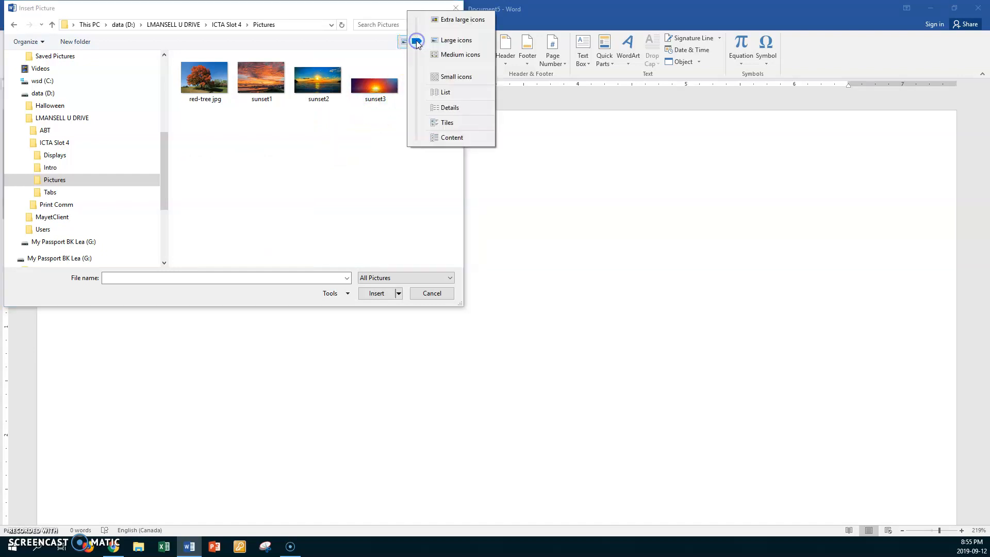
click(448, 54)
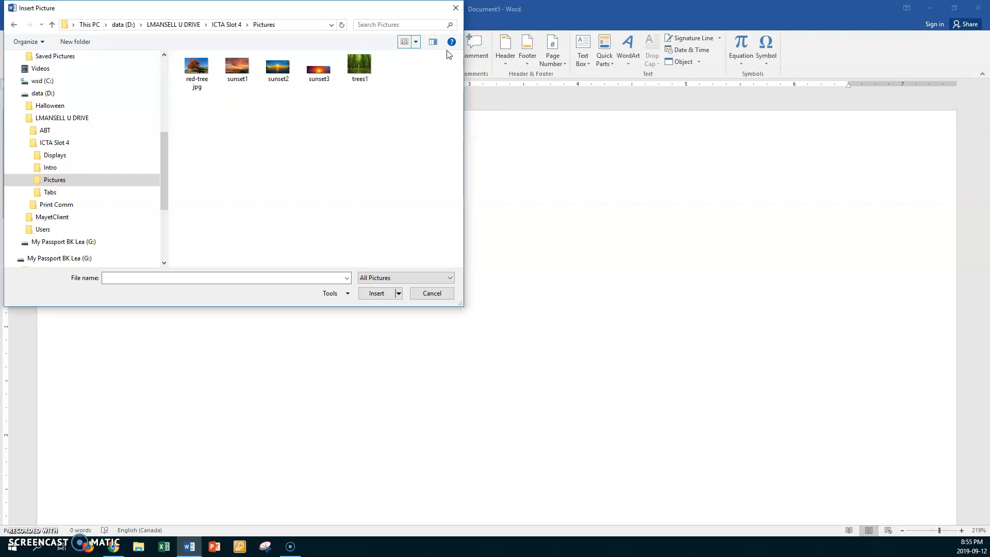
click(416, 43)
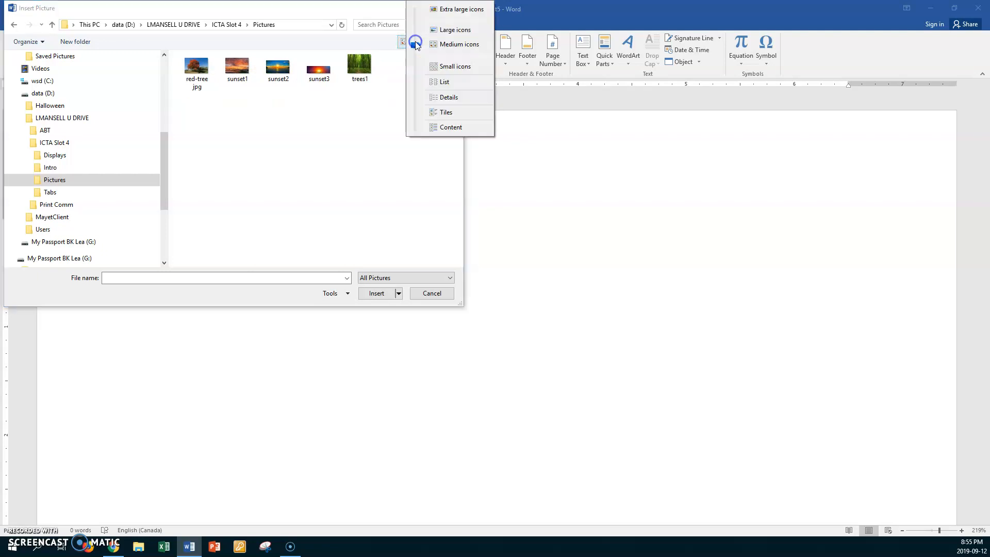
click(439, 66)
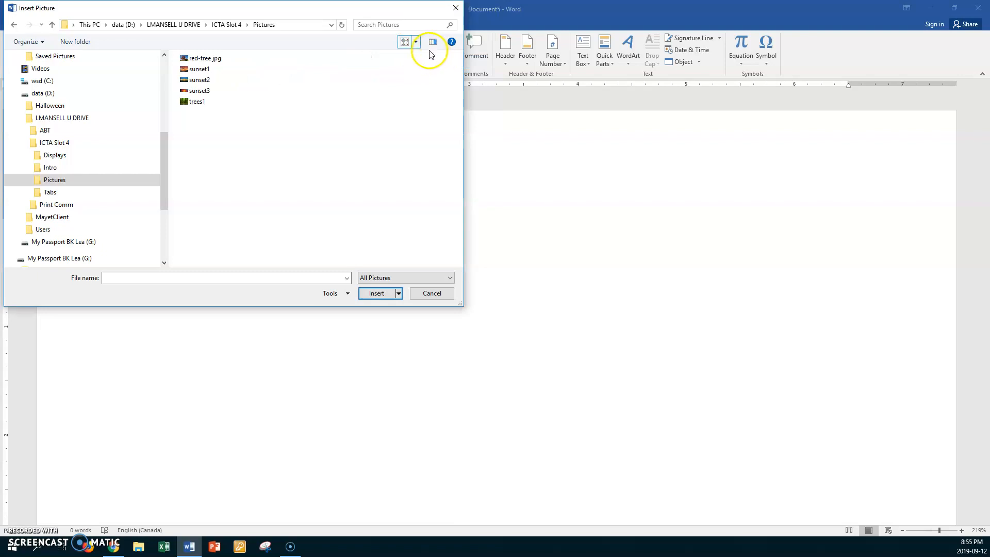
click(418, 43)
click(442, 81)
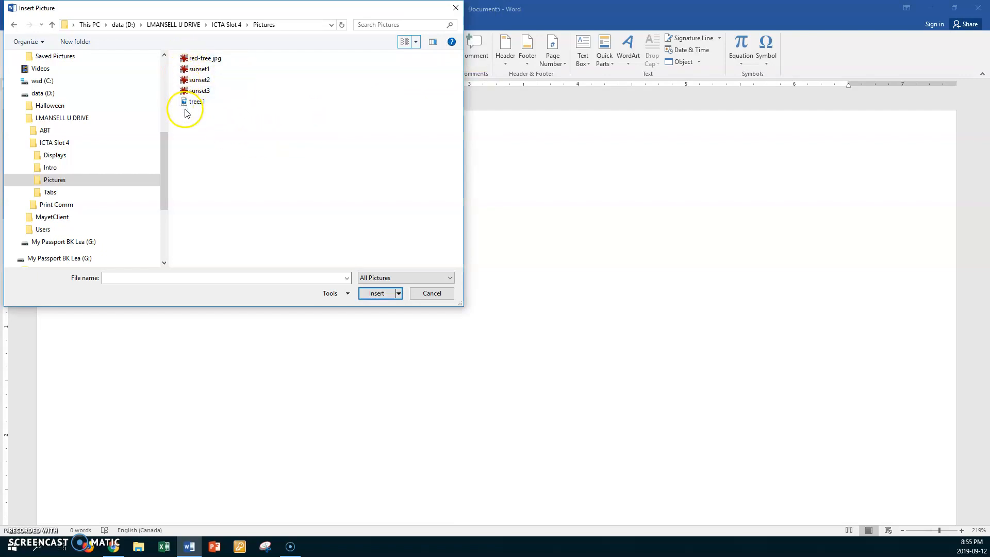
Step: Check the picture files in the details and tiles views, and switch back to large icons
click(416, 41)
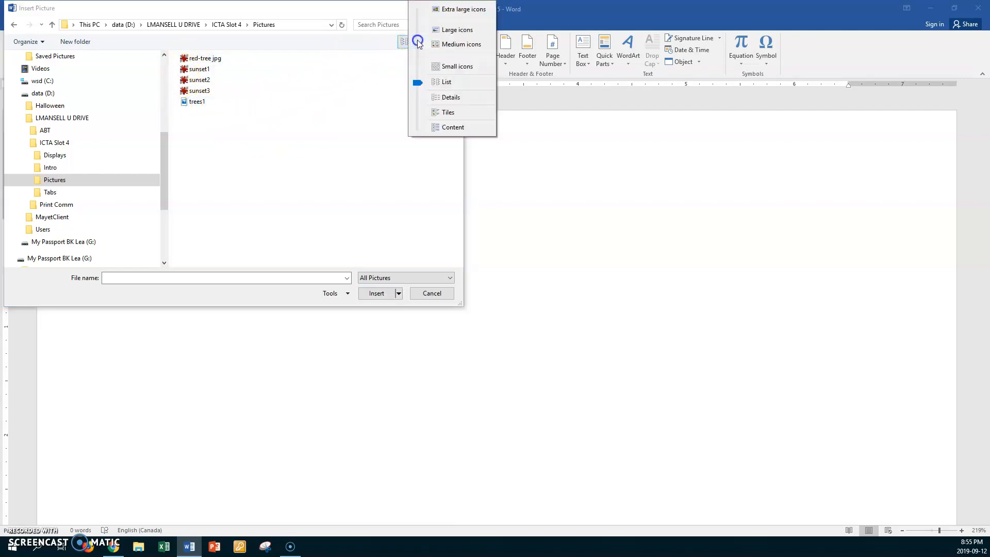
click(446, 97)
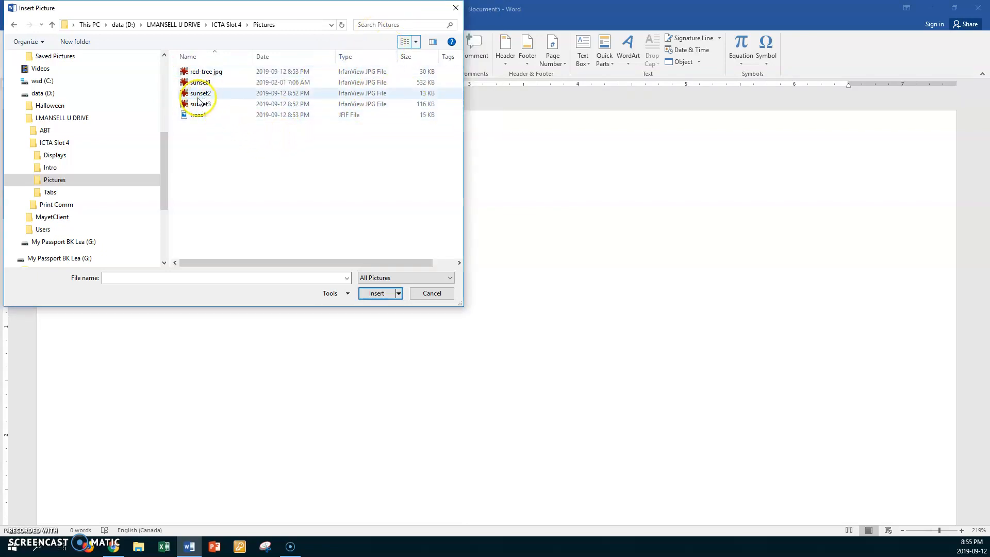
click(415, 41)
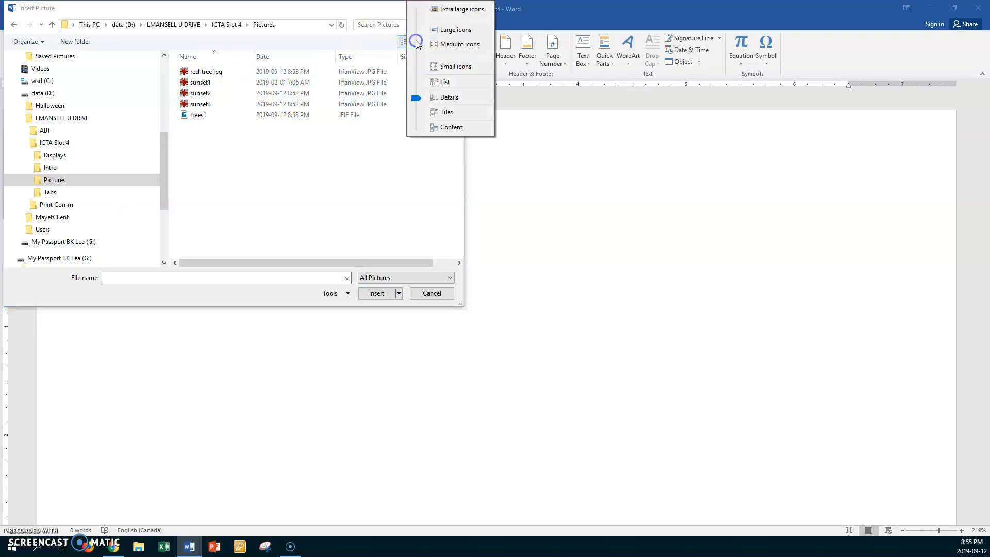
click(439, 113)
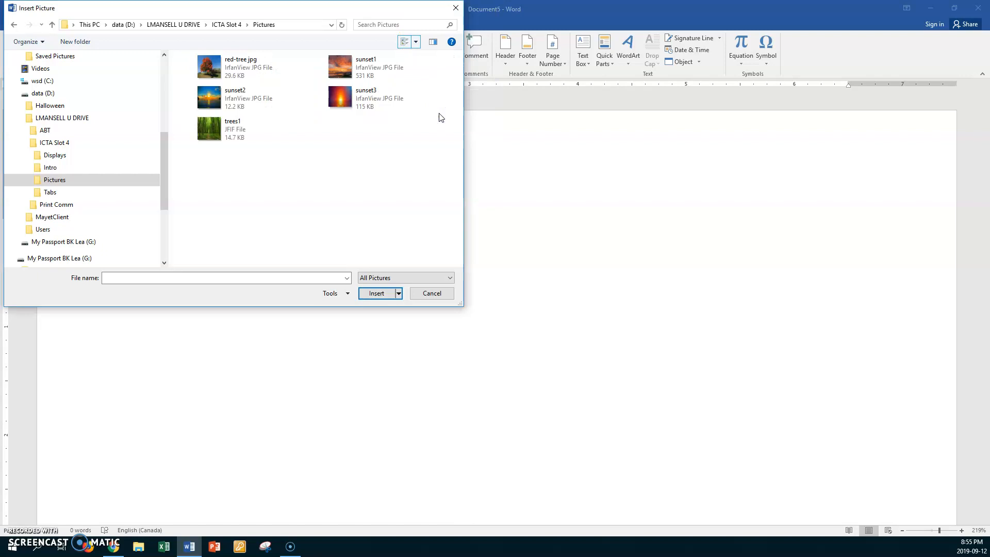
click(415, 41)
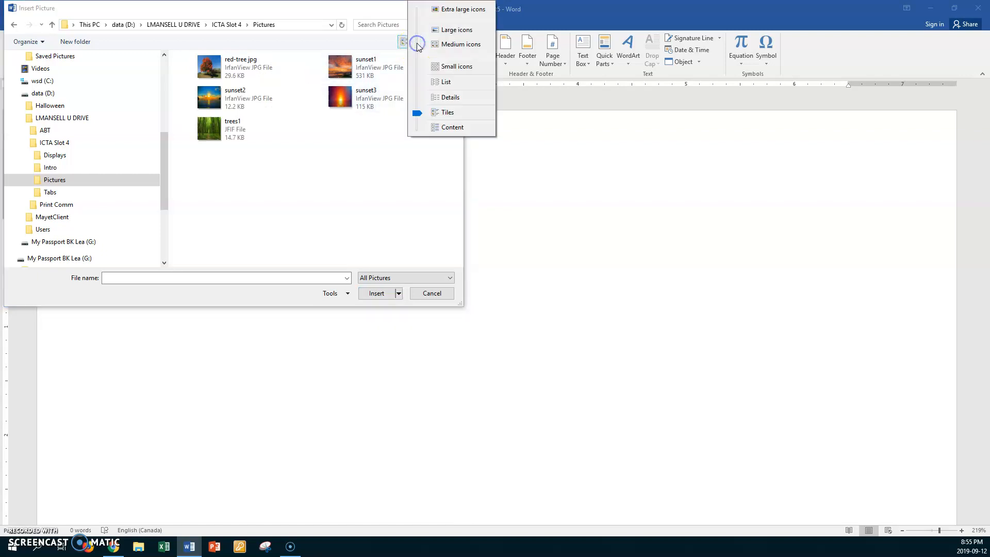
click(456, 31)
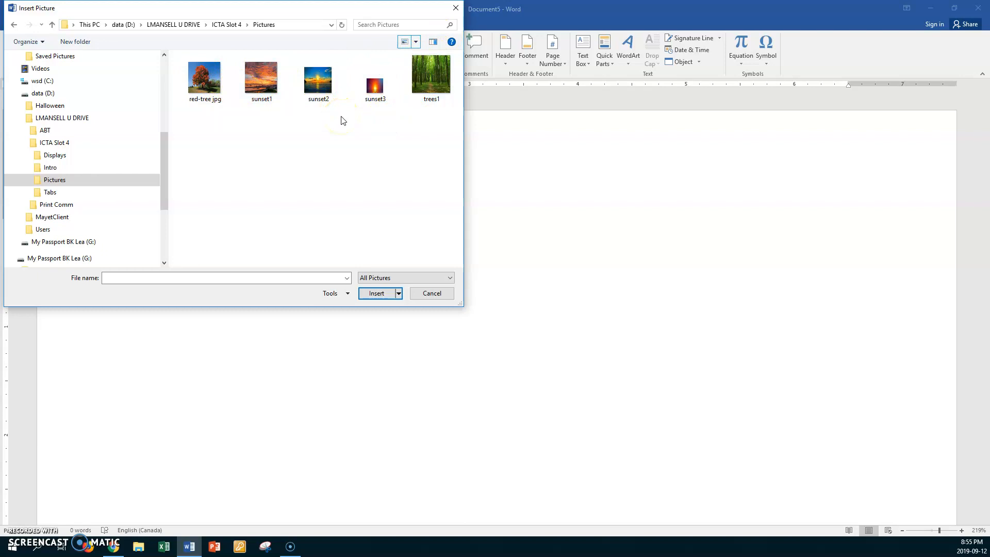
Step: Insert the red-tree picture into the document and set its text wrapping to Square
click(216, 83)
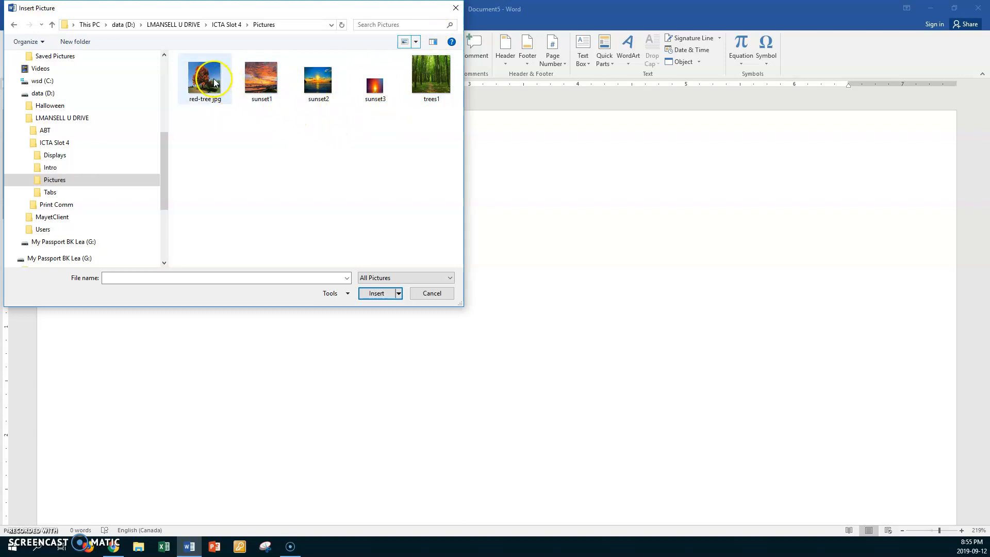
click(377, 294)
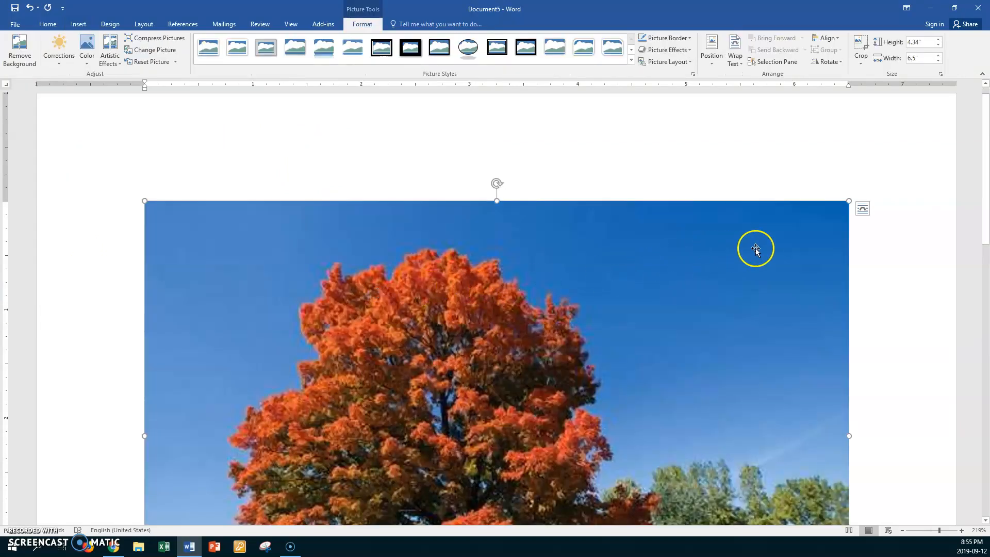
click(863, 211)
click(896, 275)
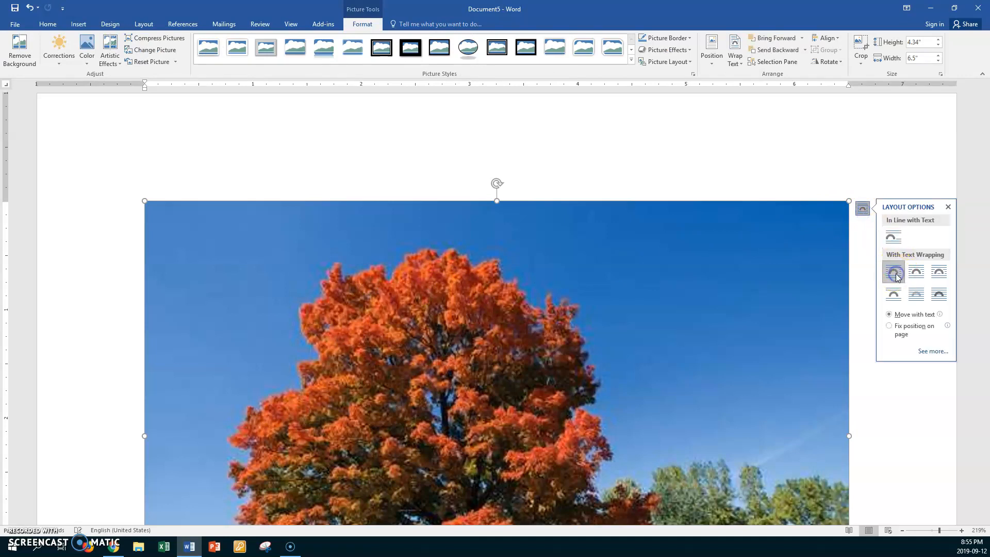
Step: Shrink the tree picture proportionally to about 1.69" wide by 1.13" high and move it slightly up the page
drag(843, 209, 387, 477)
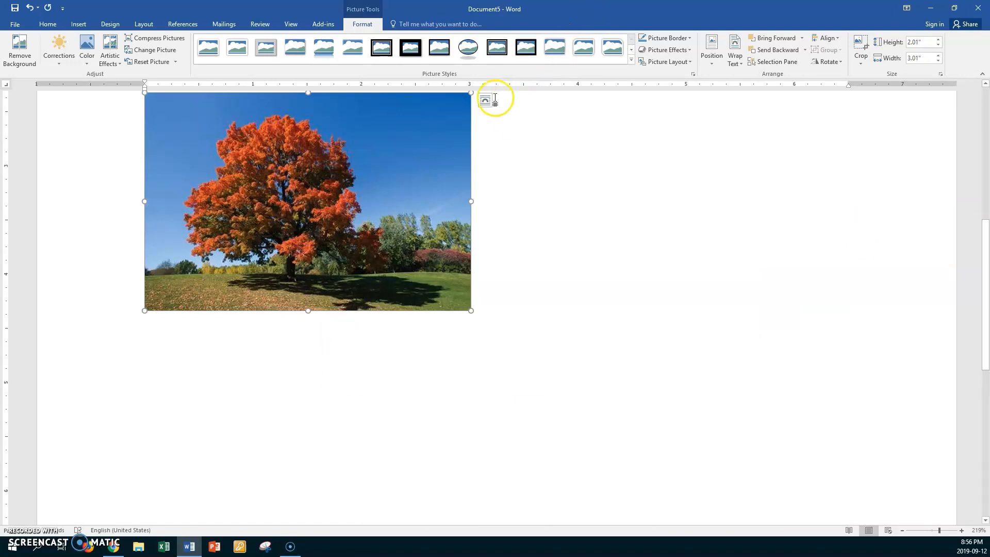
drag(471, 94, 332, 186)
drag(272, 232, 285, 150)
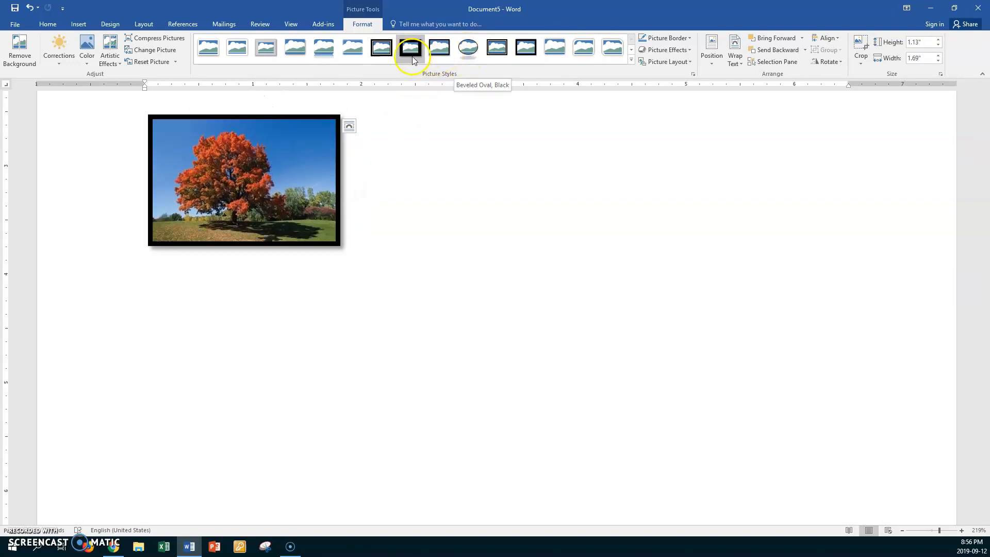
Step: Apply the soft-edged rectangle picture style to the tree picture and move it up near the first paragraph of the page
click(360, 48)
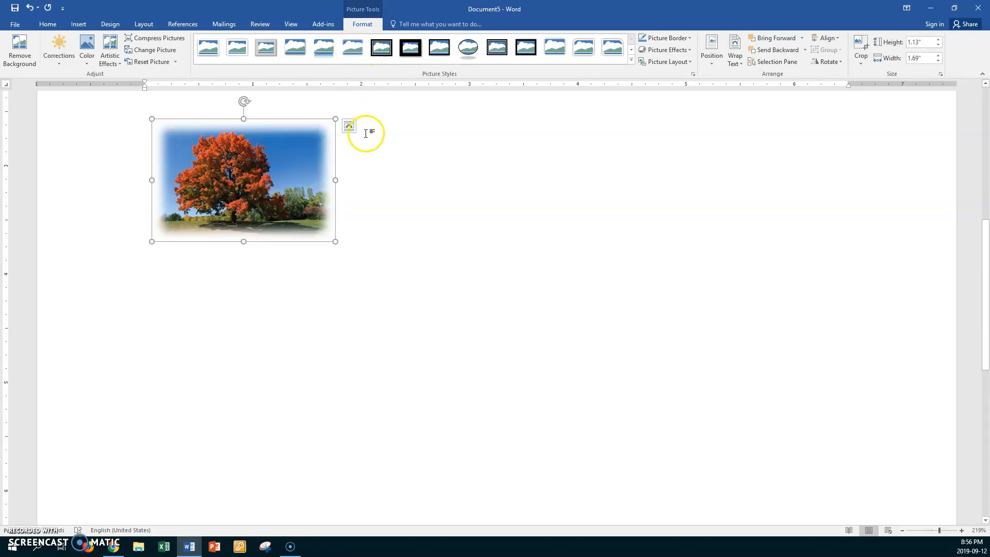
click(380, 174)
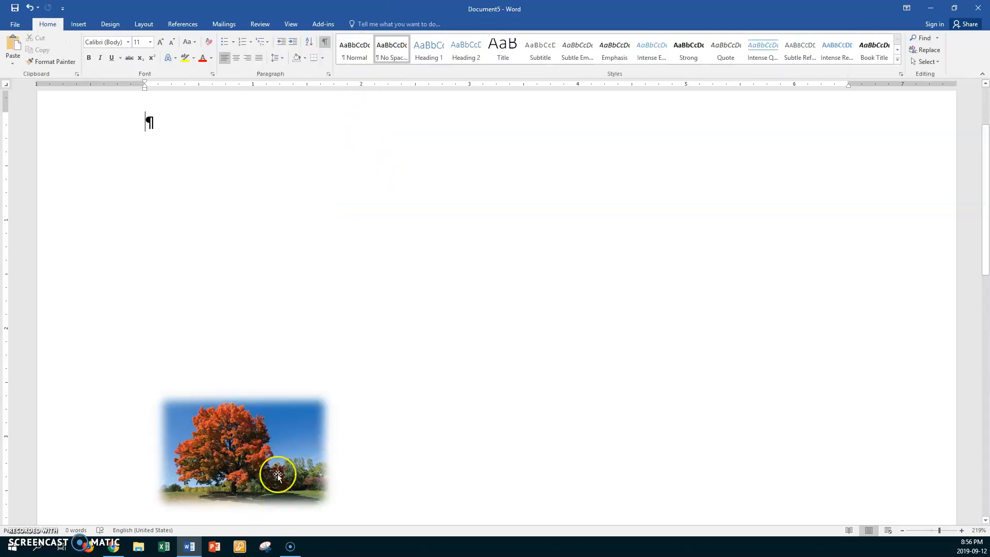
click(281, 439)
drag(280, 436, 293, 155)
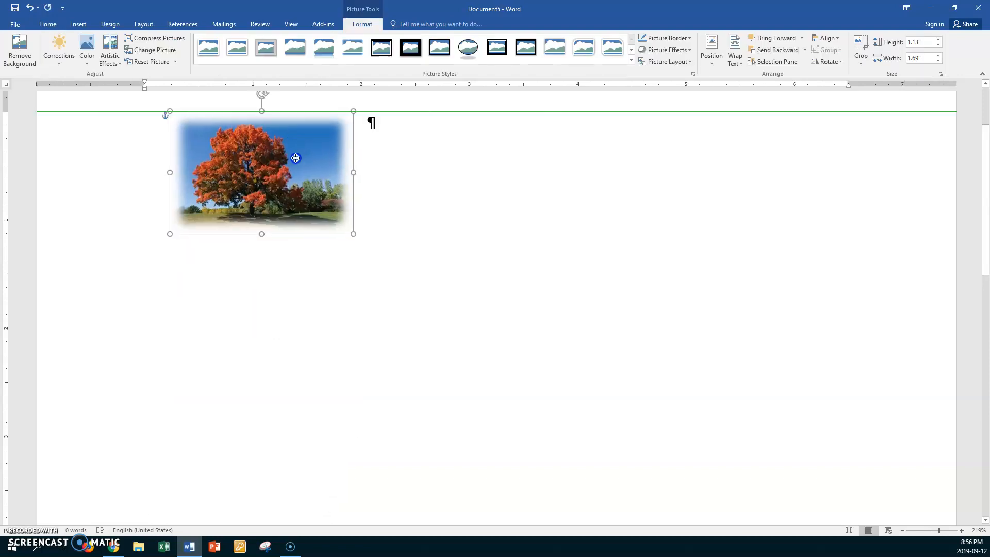
click(394, 211)
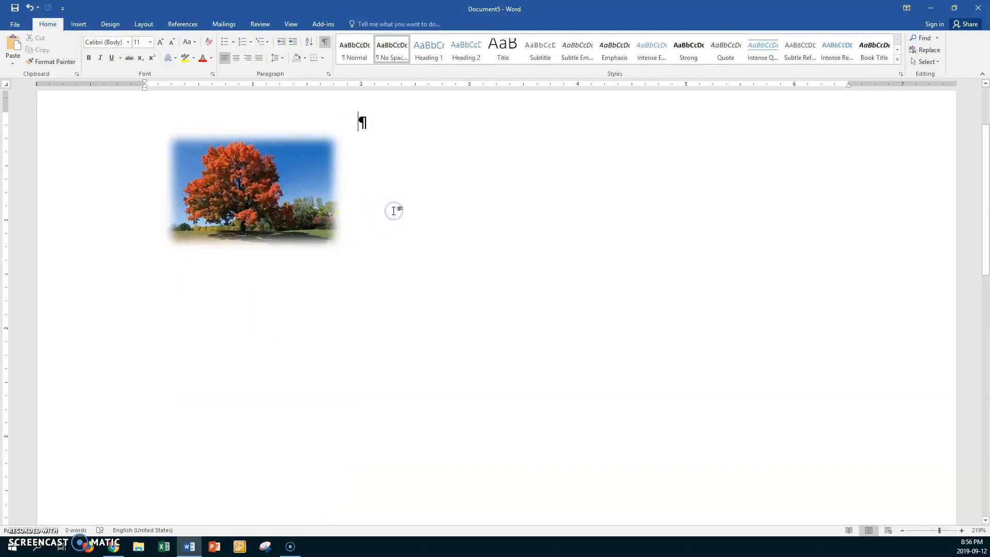
Step: Insert the sunset1 picture from the Pictures folder into the document and set its text wrapping to Square
click(80, 25)
click(110, 46)
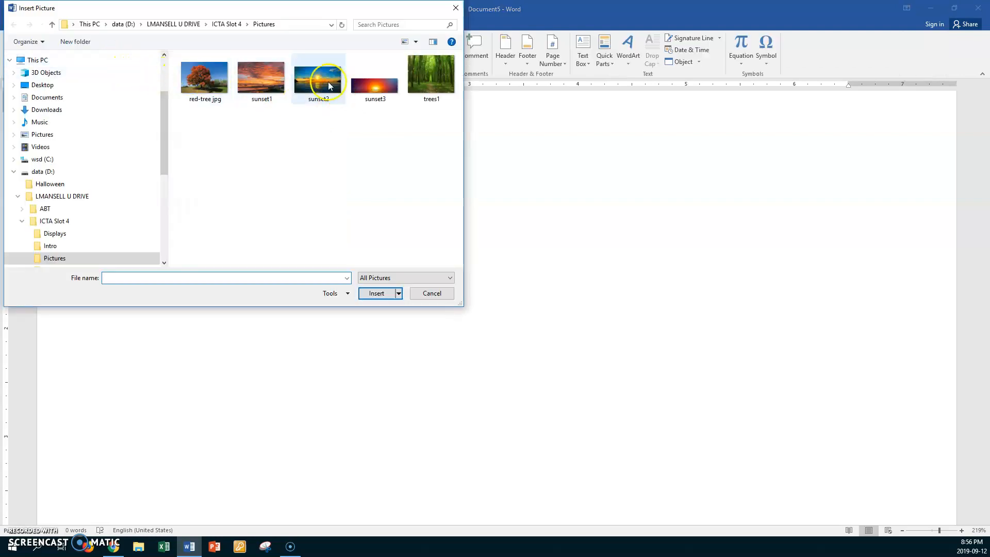
click(271, 77)
click(377, 294)
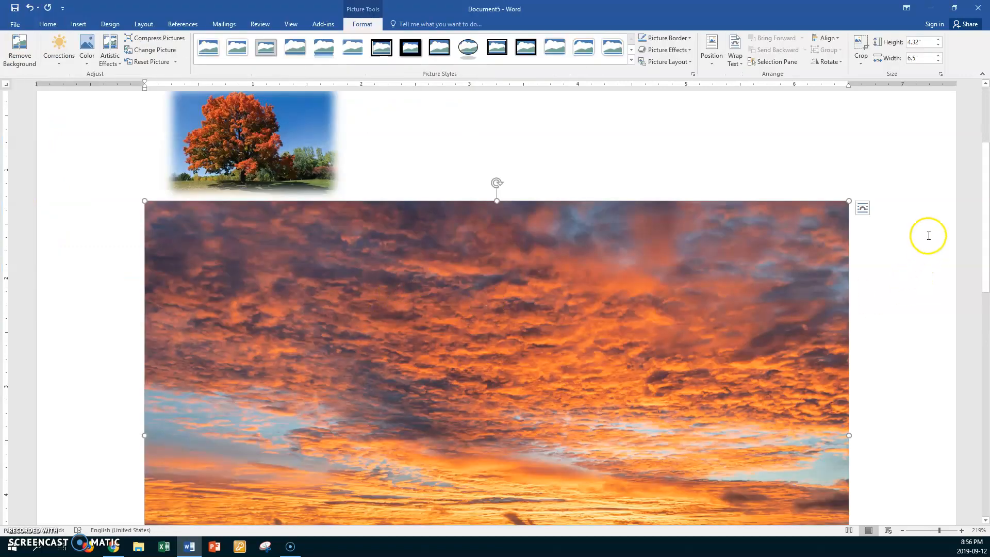
click(863, 209)
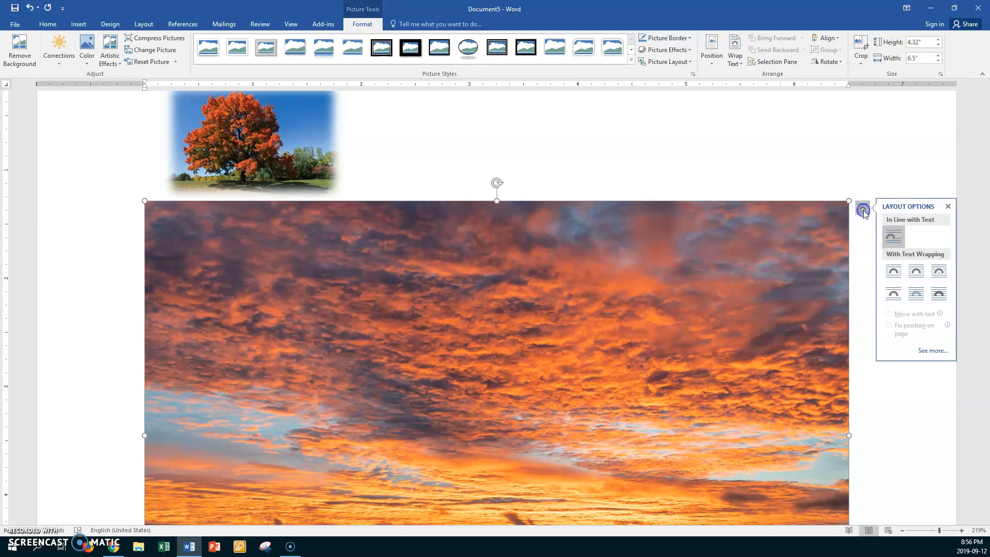
click(893, 270)
Step: Shrink the sunset1 picture proportionally to about 1.73" wide by 1.15" high and place it beside the tree picture
drag(849, 202, 482, 444)
scroll(411, 481, down, 5)
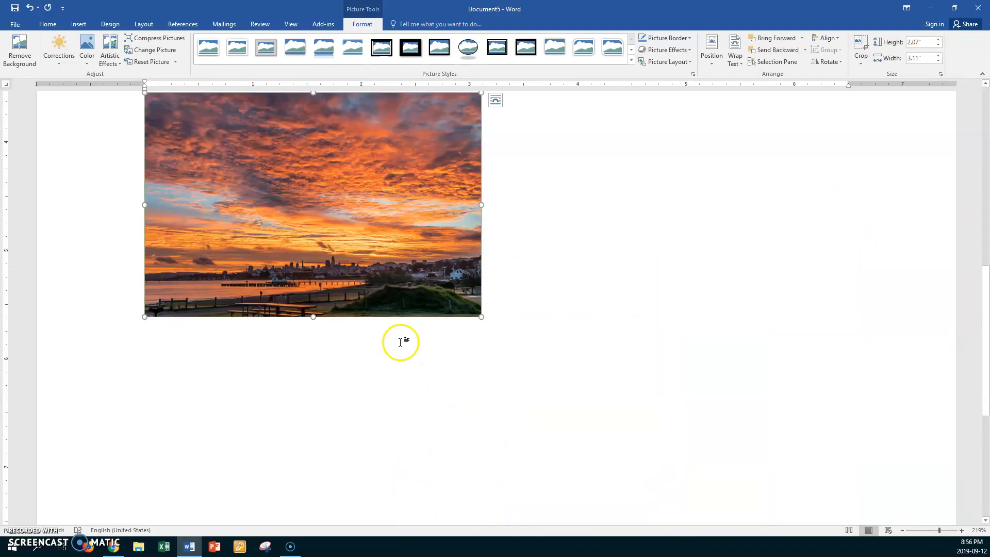
scroll(374, 265, up, 5)
drag(327, 413, 562, 221)
scroll(564, 225, up, 3)
drag(549, 394, 573, 213)
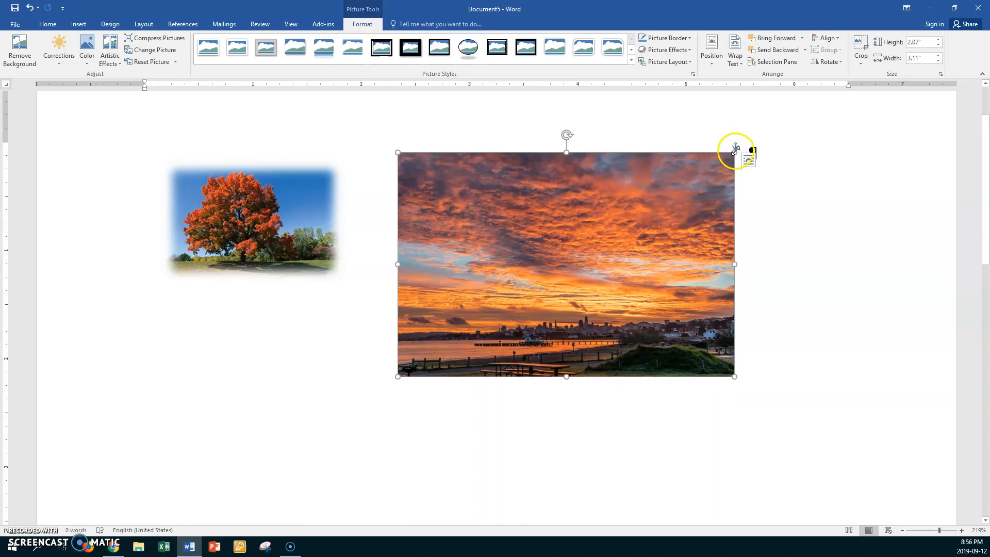
drag(736, 152, 588, 249)
drag(509, 330, 511, 240)
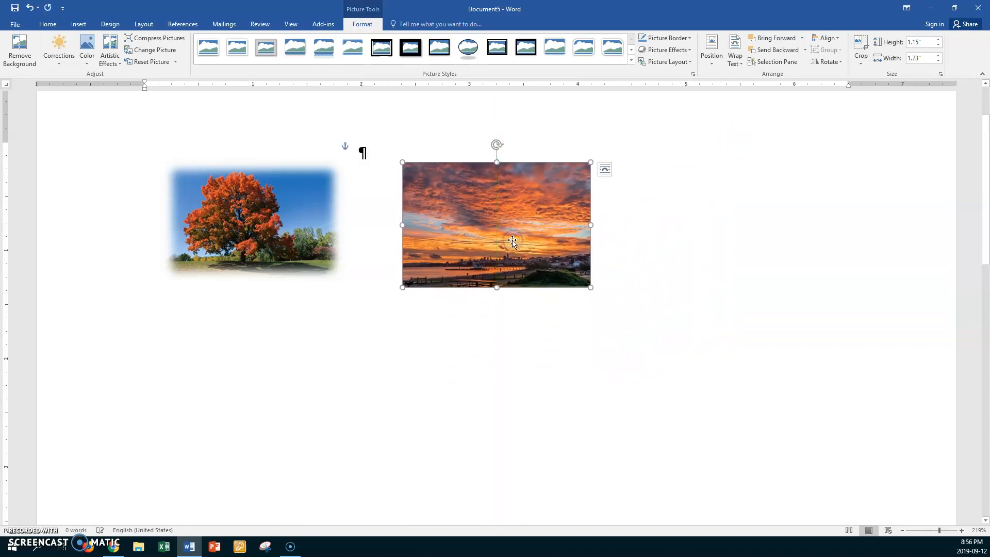
Step: Apply the metal rounded-rectangle picture style to the sunset1 picture and deselect it
click(632, 59)
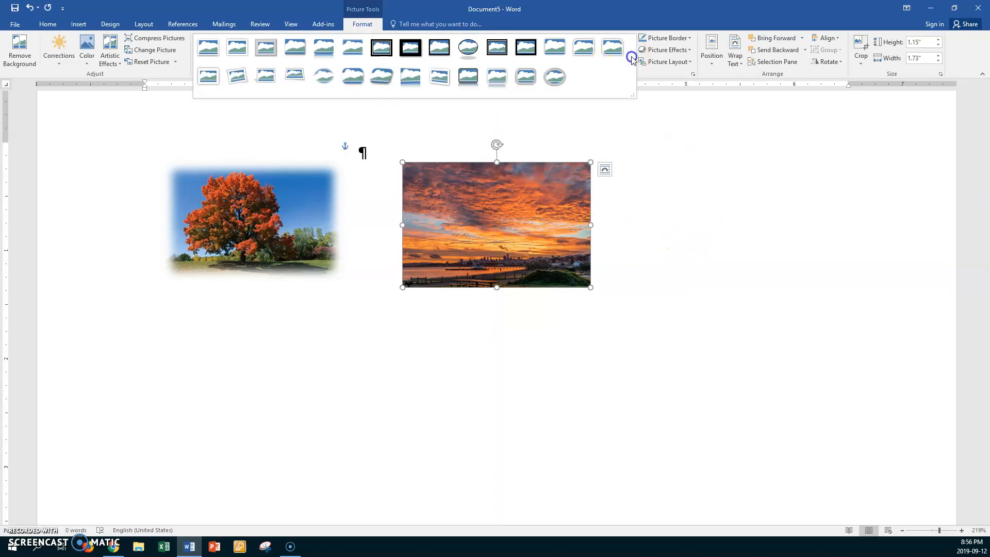
click(530, 82)
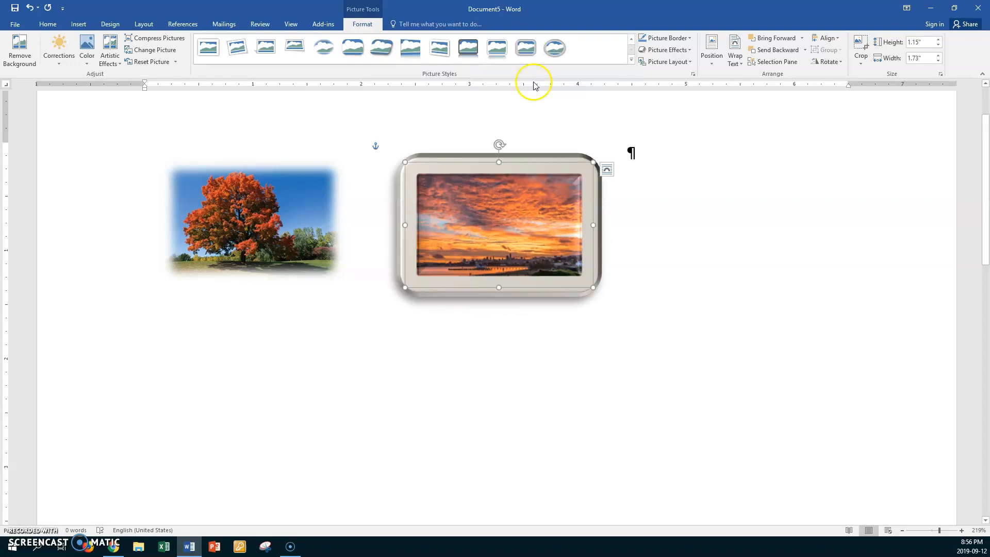
click(643, 202)
Step: Insert the sunset3 picture at the paragraph beside the framed sunset and set its text wrapping to Square
click(652, 153)
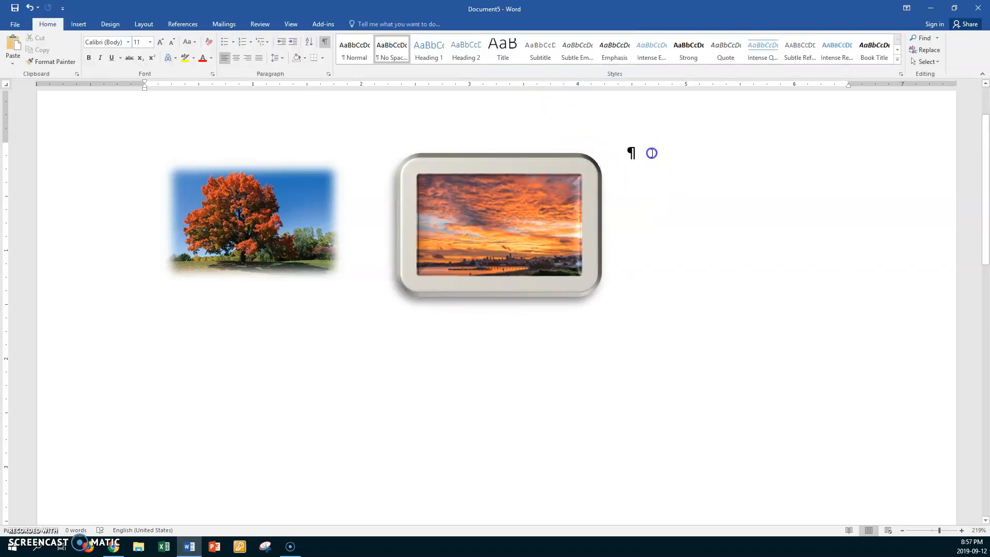
click(80, 24)
click(110, 47)
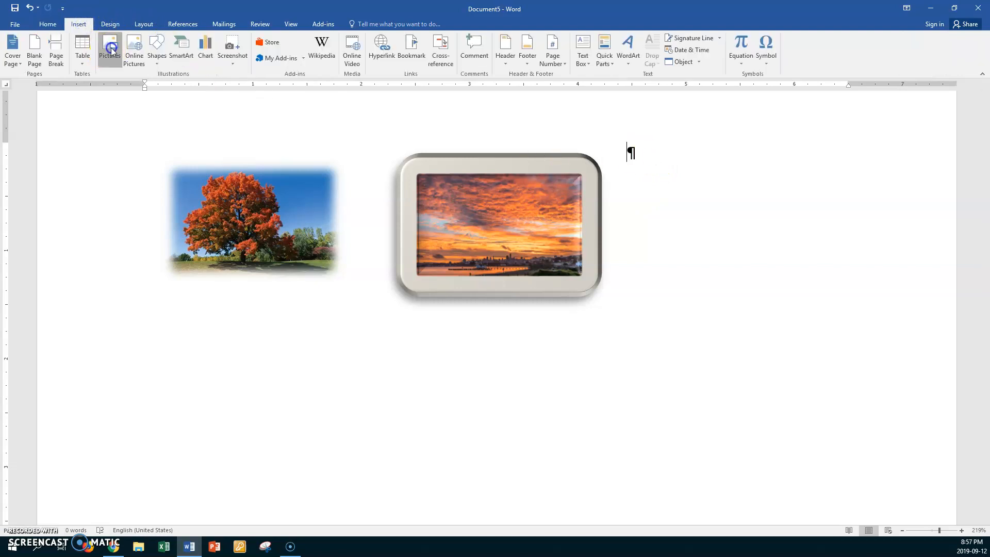
click(375, 81)
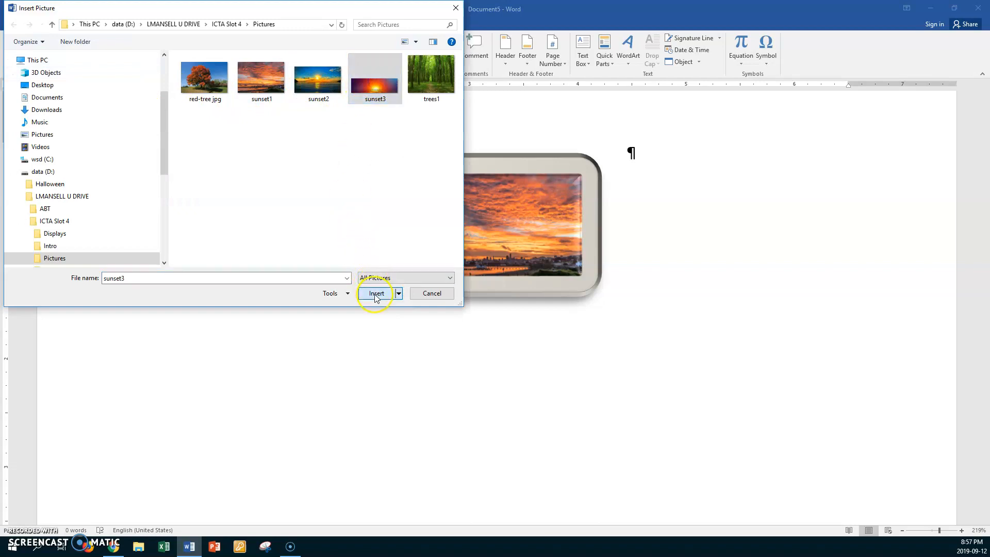
click(377, 293)
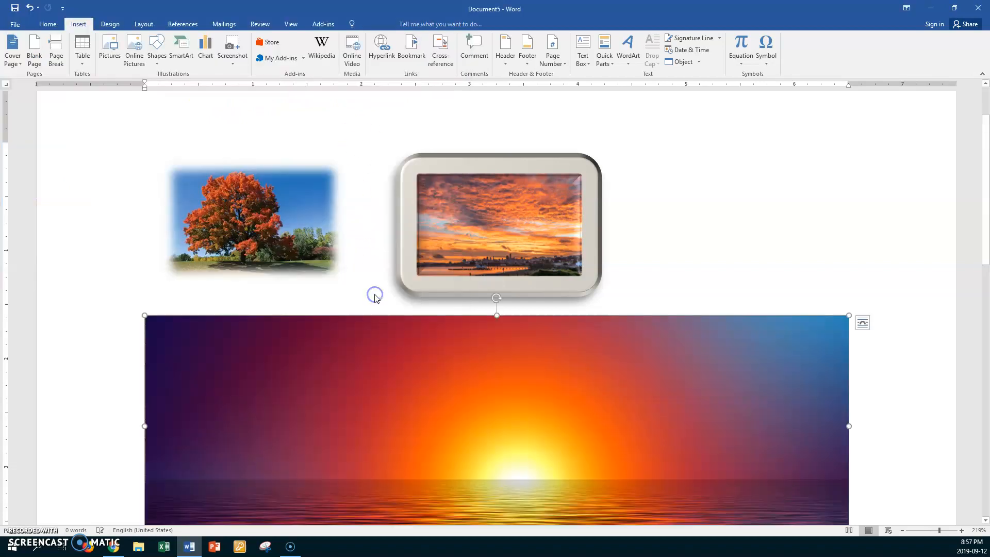
click(863, 323)
click(892, 386)
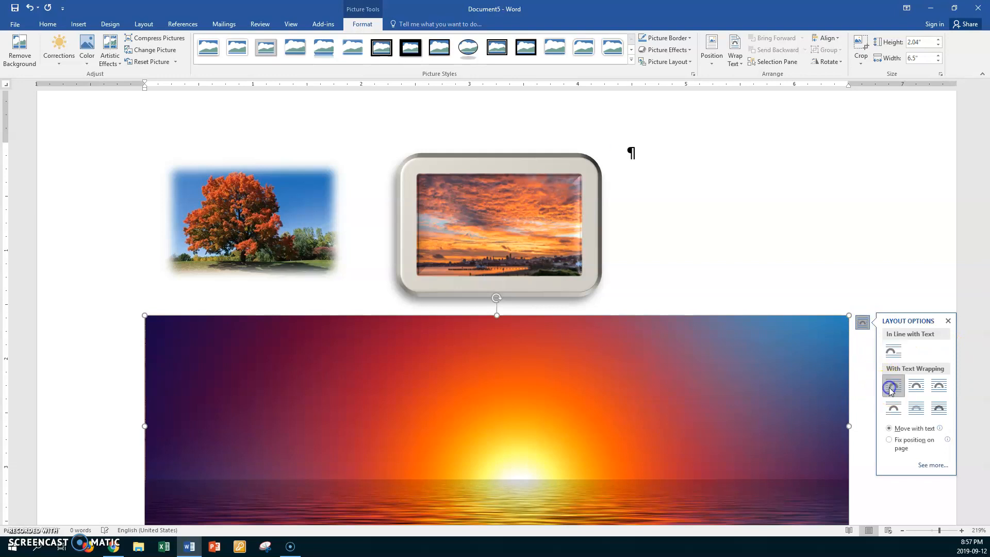
Step: Shrink the sunset3 picture proportionally to about 1.6" wide by 0.5" high and place it to the right of the framed sunset
drag(849, 315, 454, 466)
drag(390, 471, 869, 277)
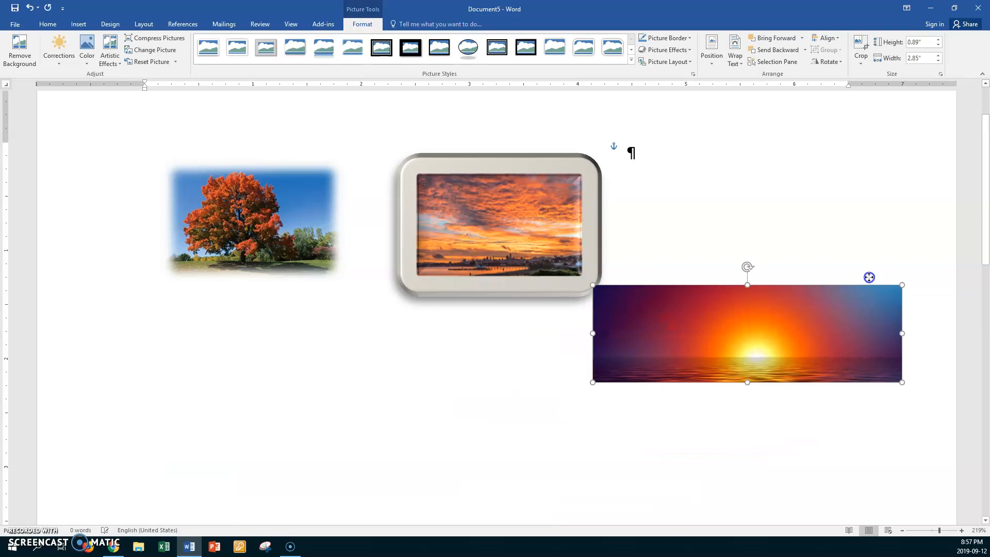
drag(936, 244, 836, 189)
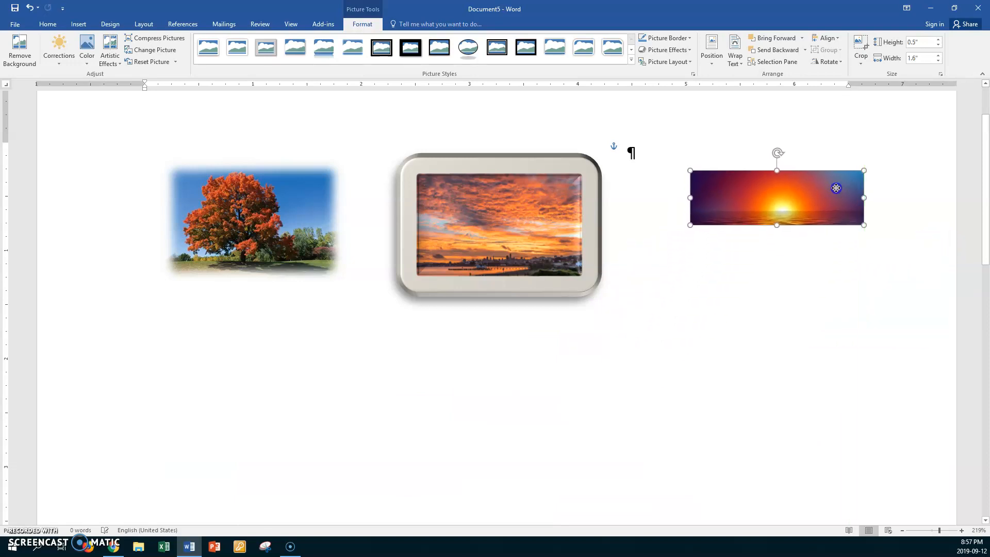
Step: Shrink the framed sunset to about 1.07" by 0.71", enlarge sunset3 to about 2.31" by 0.72", and nudge both slightly apart
click(562, 163)
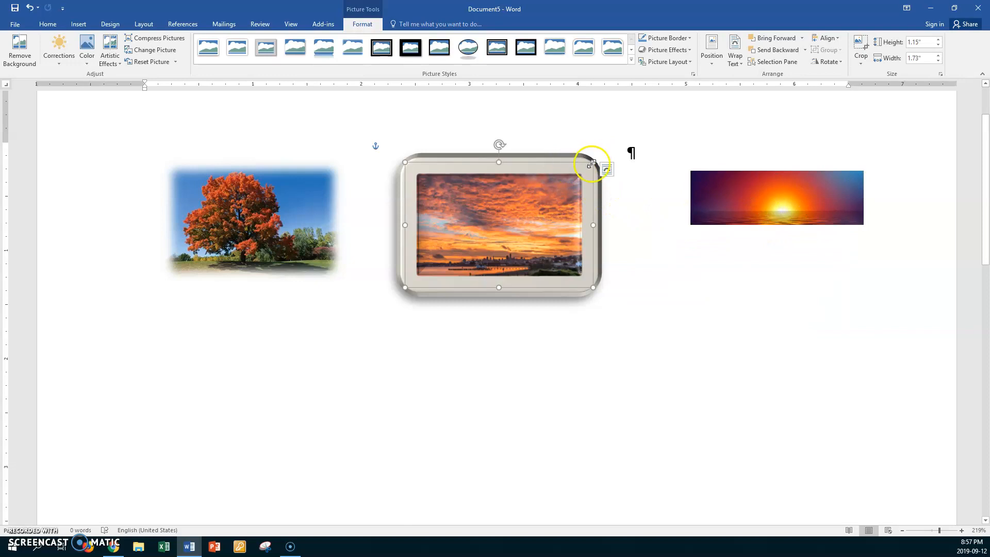
drag(592, 163, 502, 183)
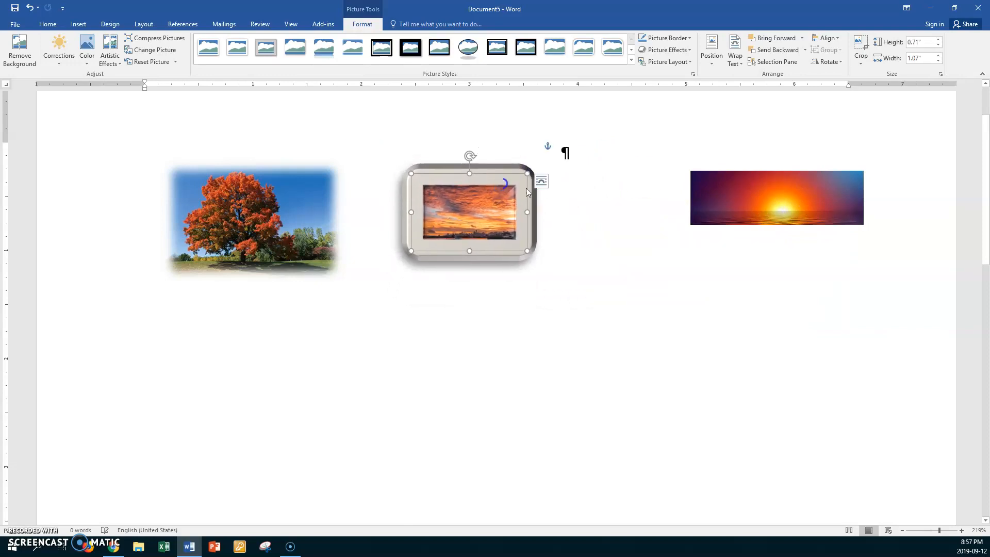
click(754, 187)
drag(691, 226, 613, 249)
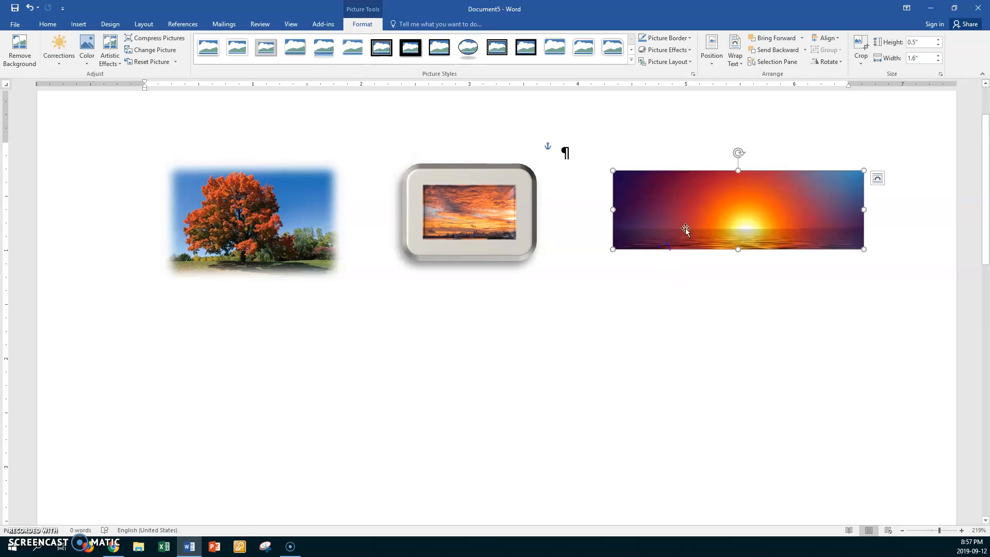
drag(706, 203, 713, 202)
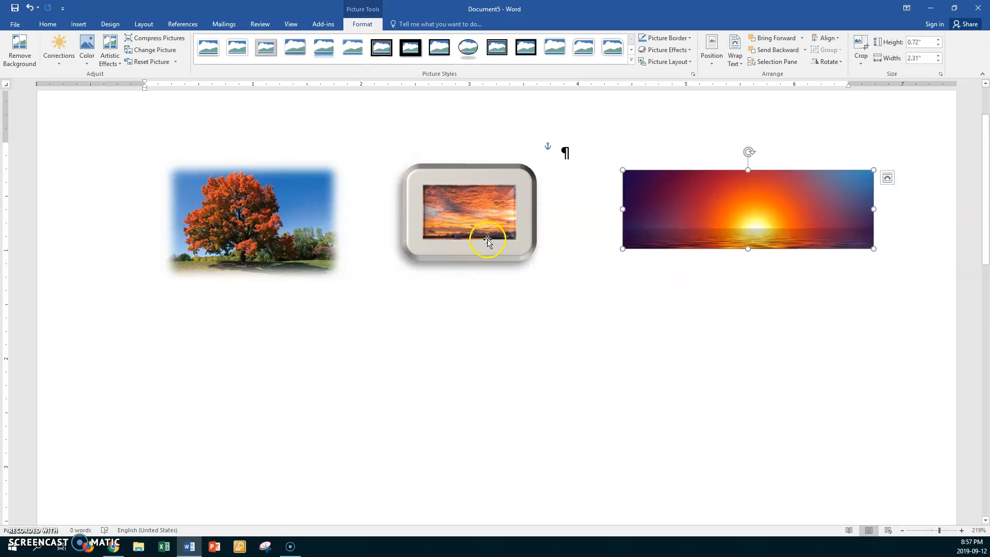
drag(504, 226, 483, 229)
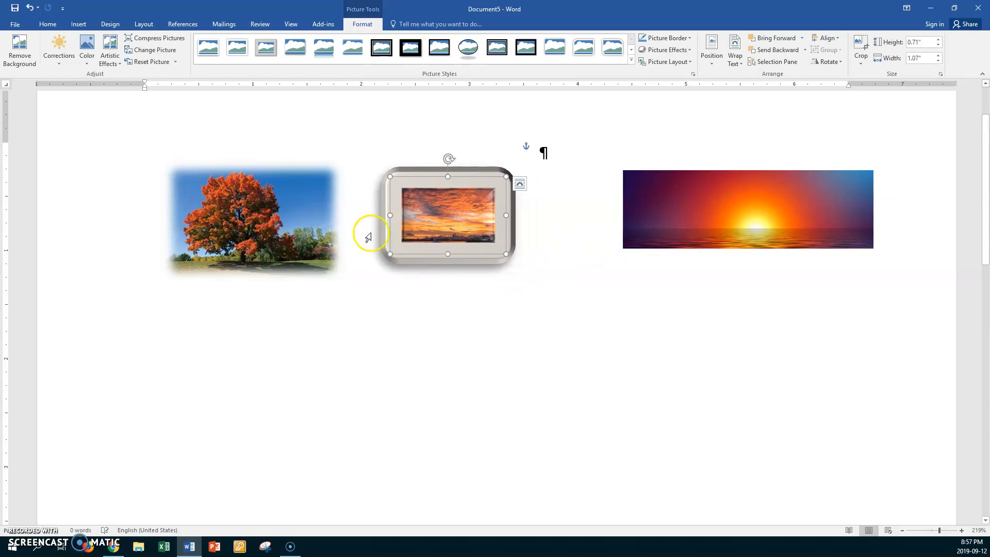
Step: Select the tree picture and both sunset pictures together and align their middles
click(283, 208)
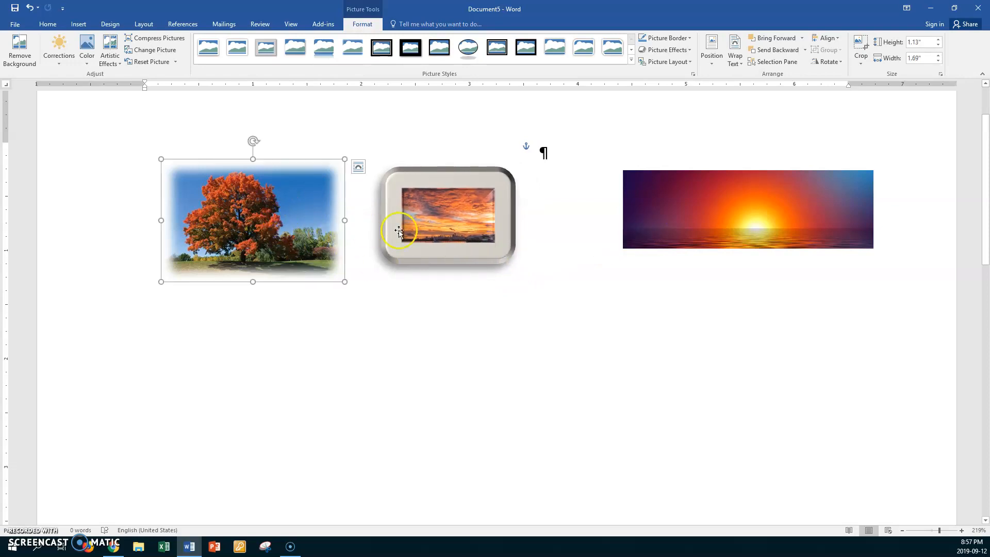
shift+click(448, 219)
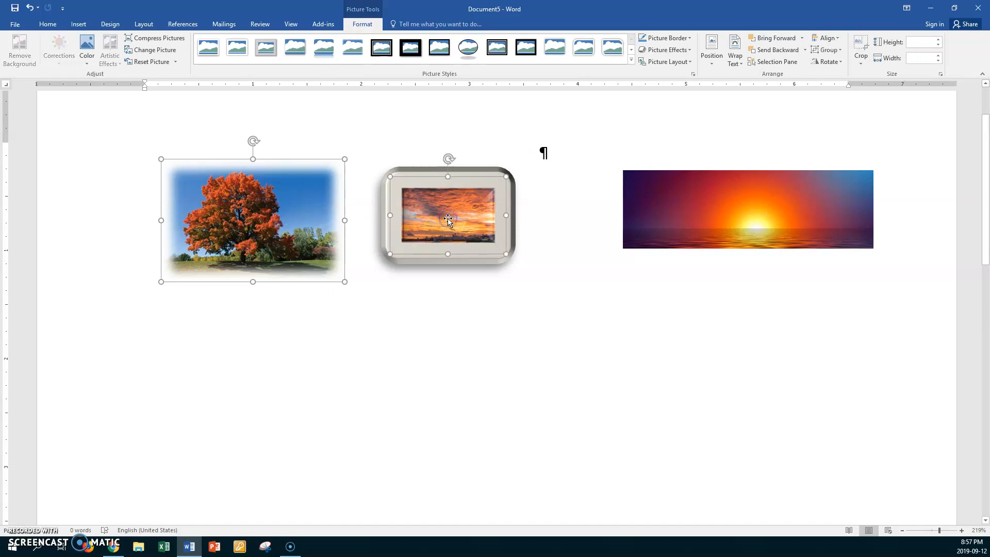
shift+click(687, 211)
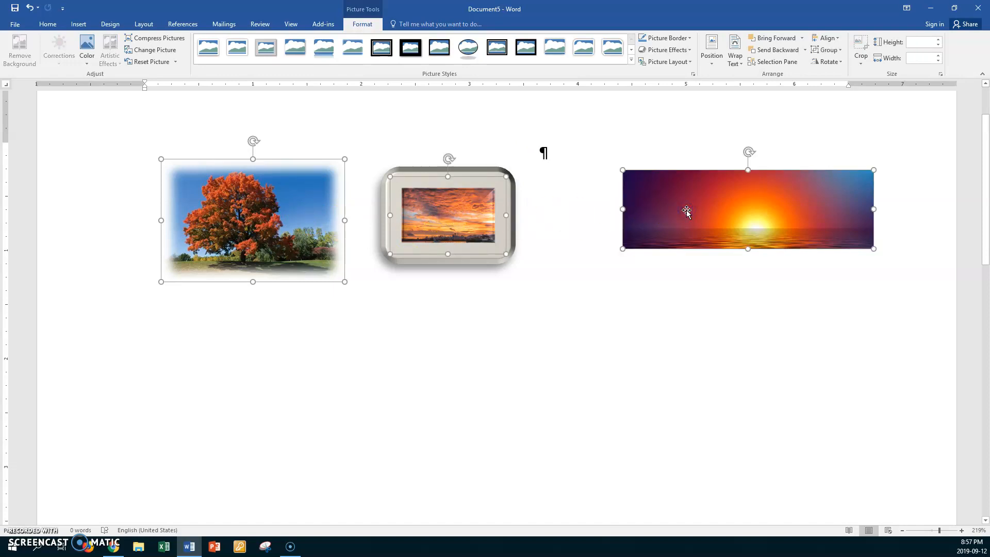
click(836, 39)
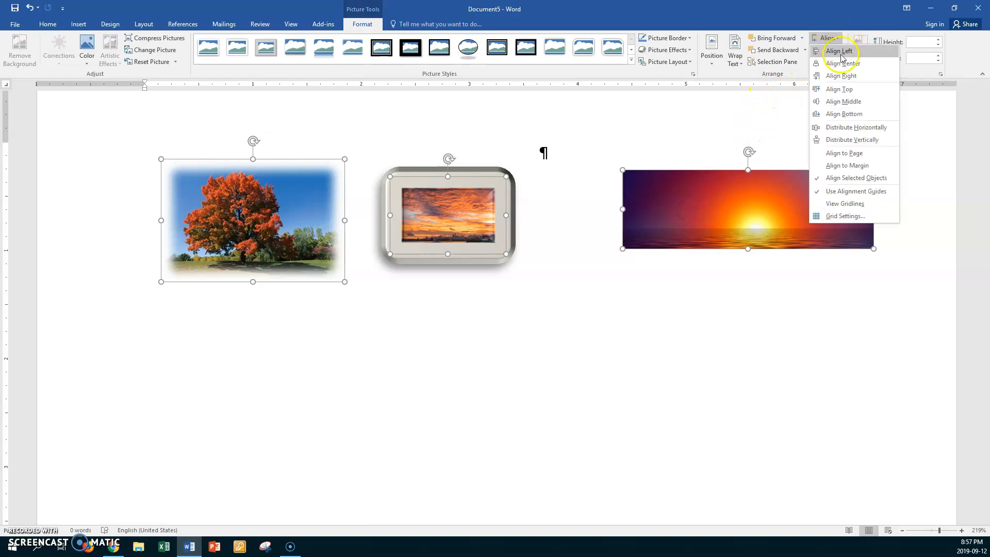
click(855, 101)
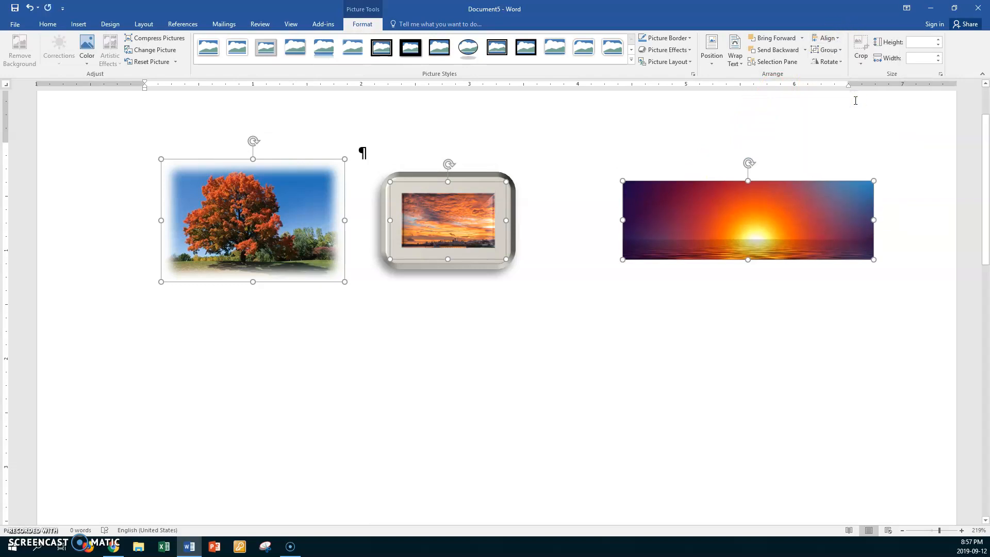
Step: Try bottom alignment on the three selected pictures and switch them back to middle alignment
click(827, 38)
click(859, 113)
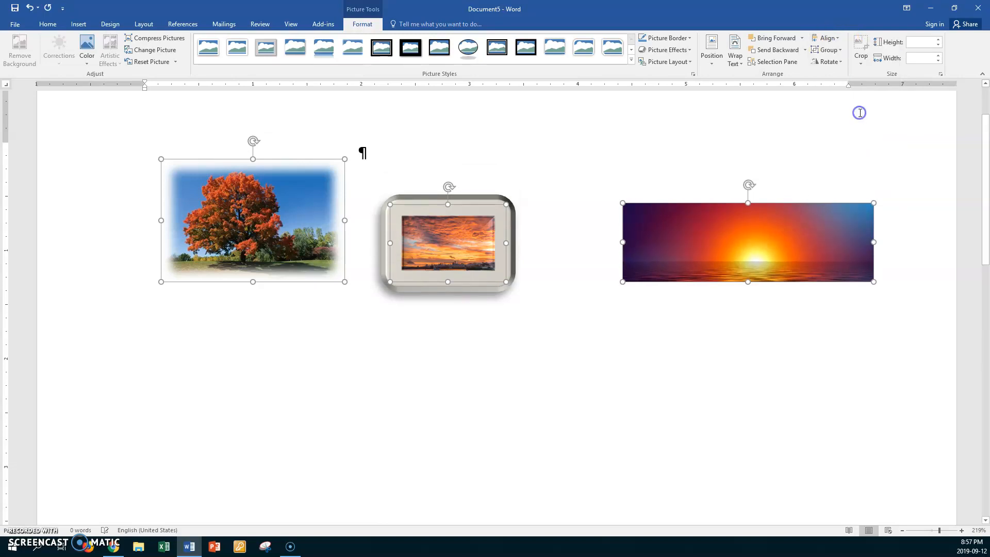
click(827, 38)
click(851, 102)
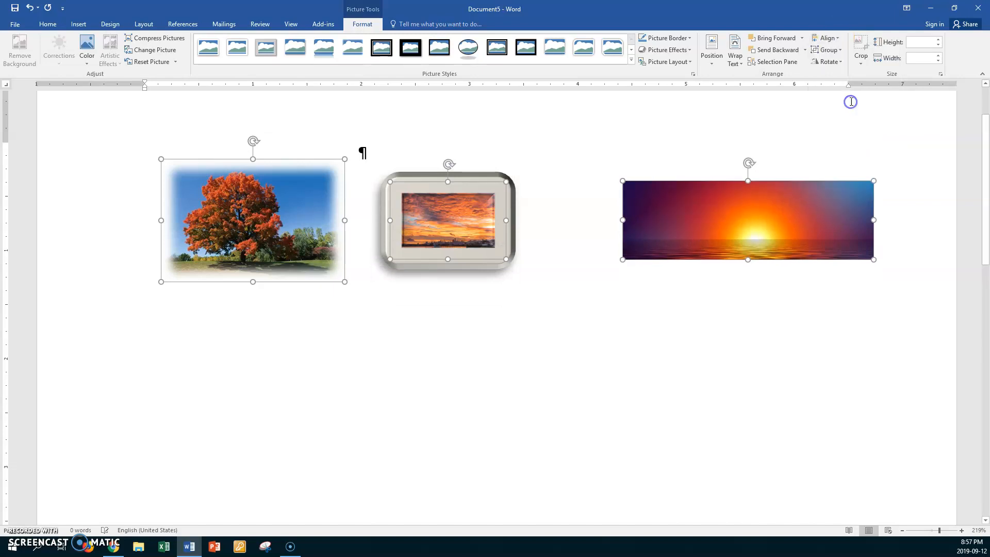
Step: Distribute the three selected pictures horizontally so the gaps between them are equal
click(840, 39)
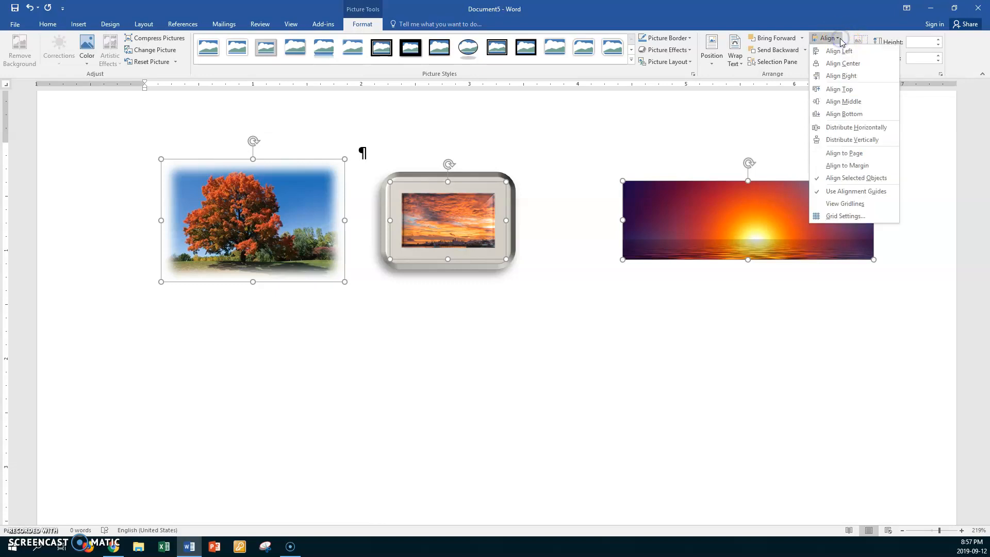
click(852, 127)
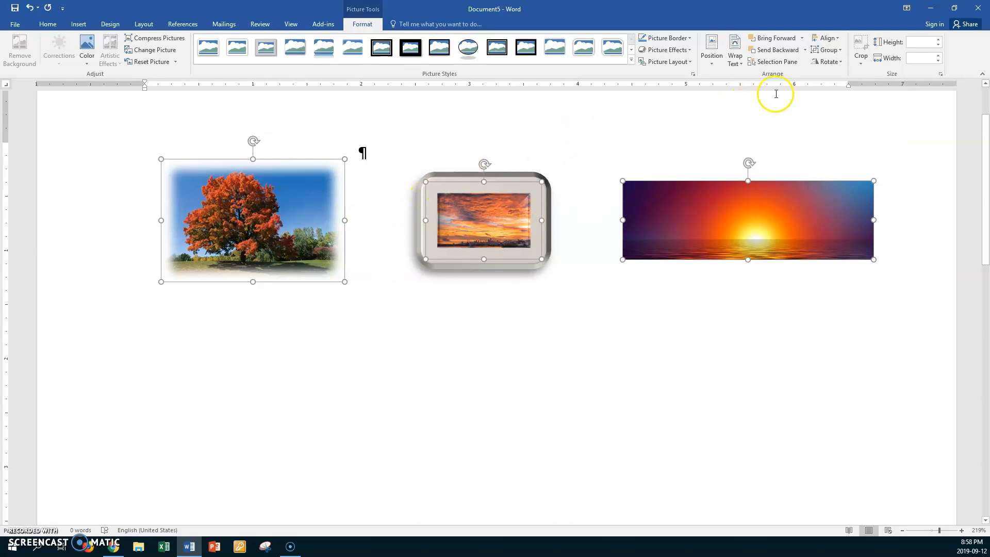
Step: Group the three pictures into one object and move the group slightly up and left to the page's left margin
click(841, 50)
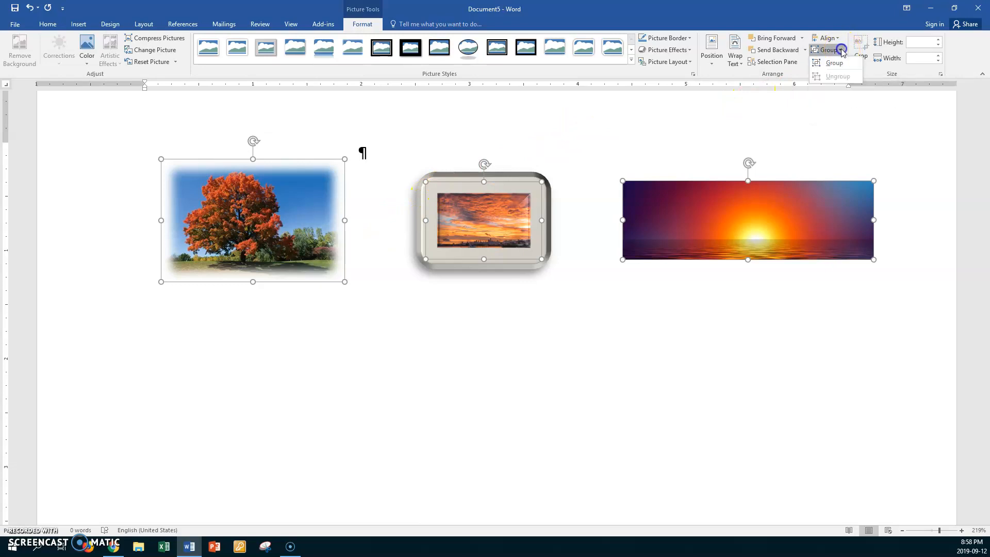
click(843, 63)
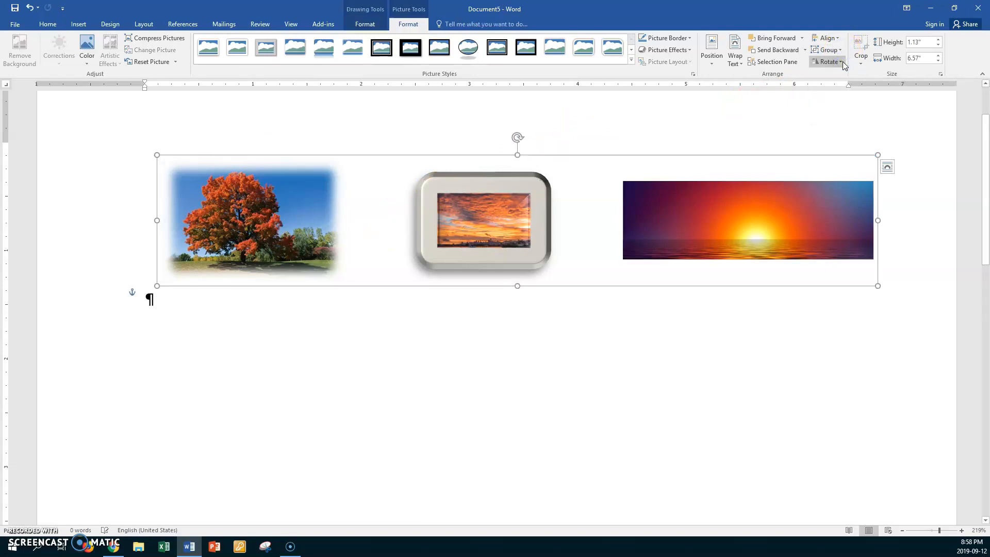
mouse_move(628, 155)
mouse_down()
mouse_move(610, 316)
mouse_move(540, 362)
mouse_move(683, 223)
mouse_move(617, 141)
mouse_up()
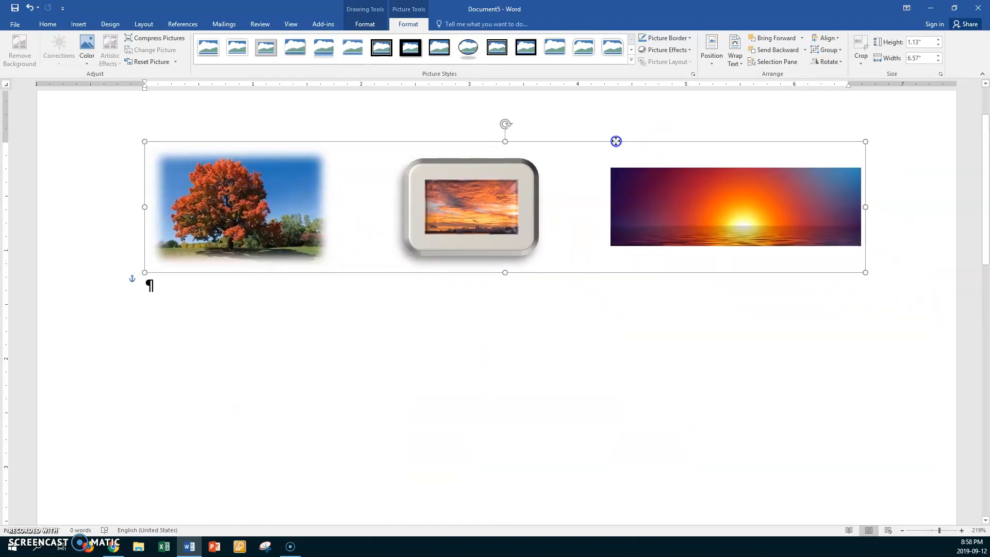
click(193, 296)
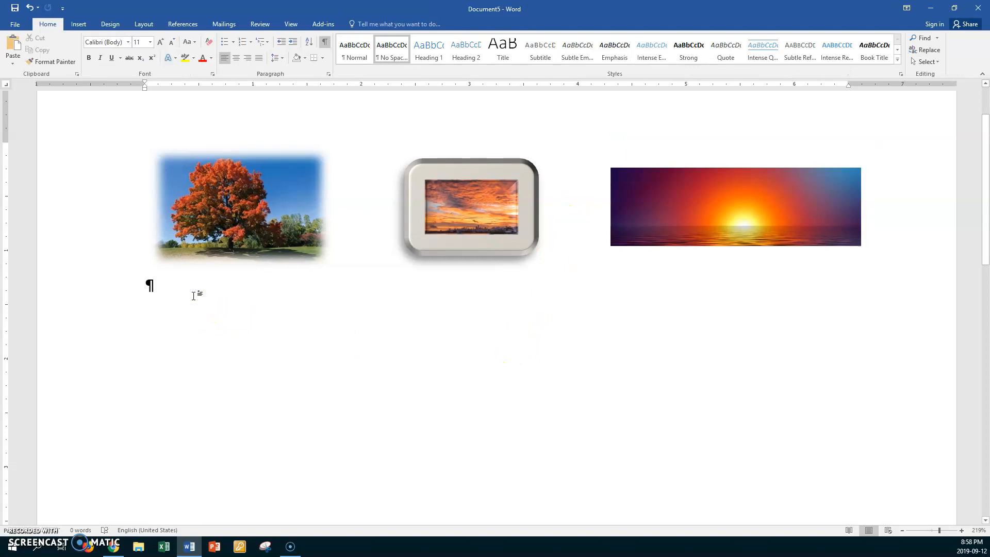